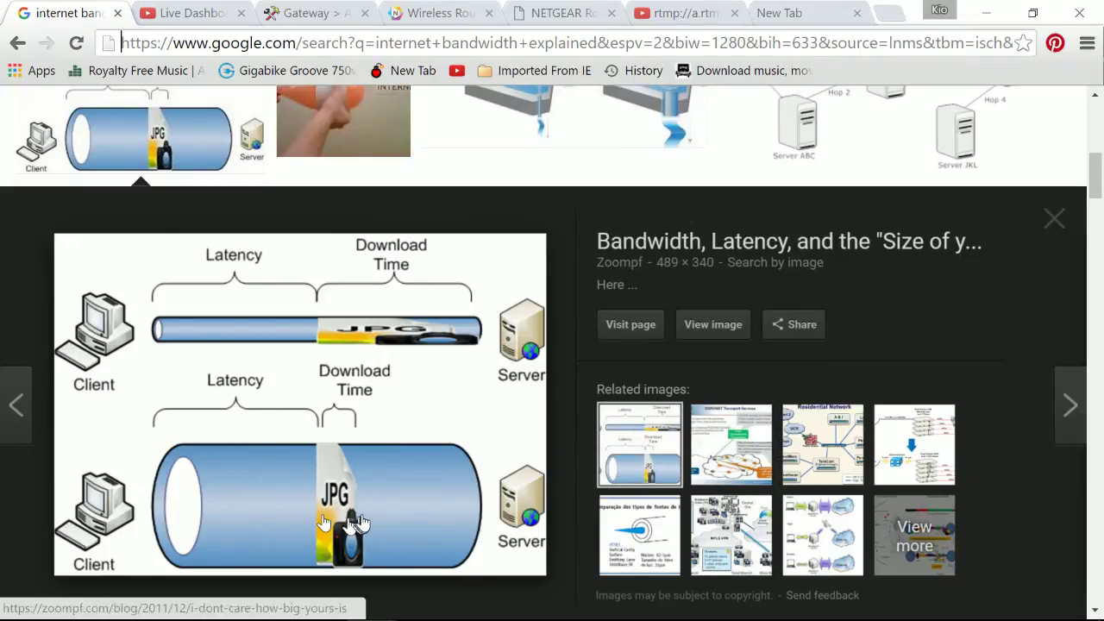
- Browse NETGEAR's WiFi router list and open the product page of the N300 WiFi Router, model WNR3500L
click(445, 17)
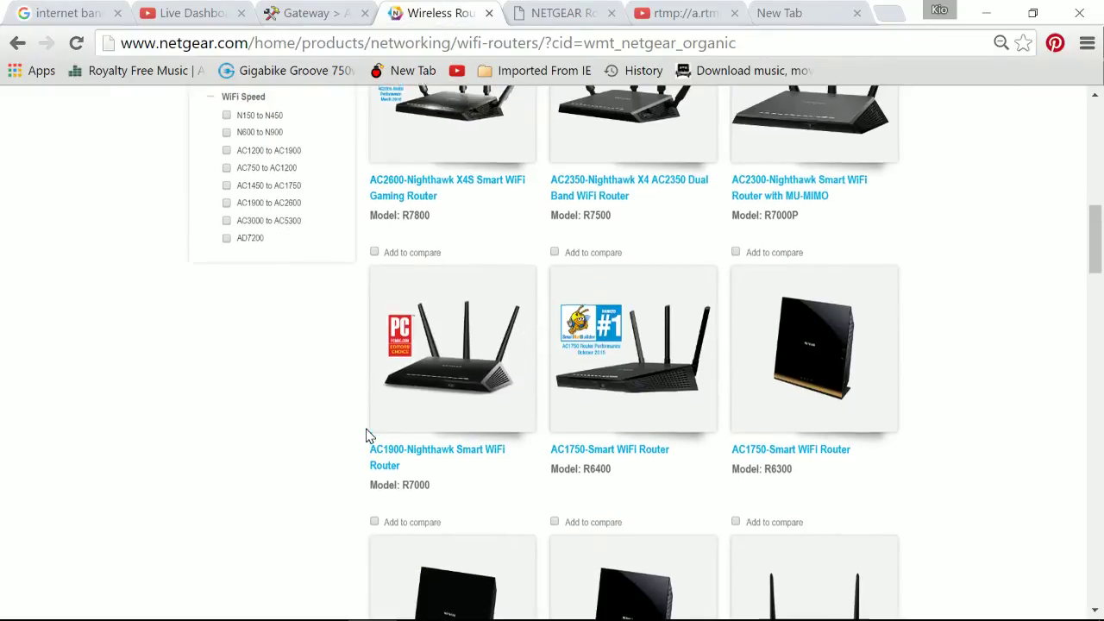
scroll(370, 436, down, 5)
scroll(371, 435, down, 10)
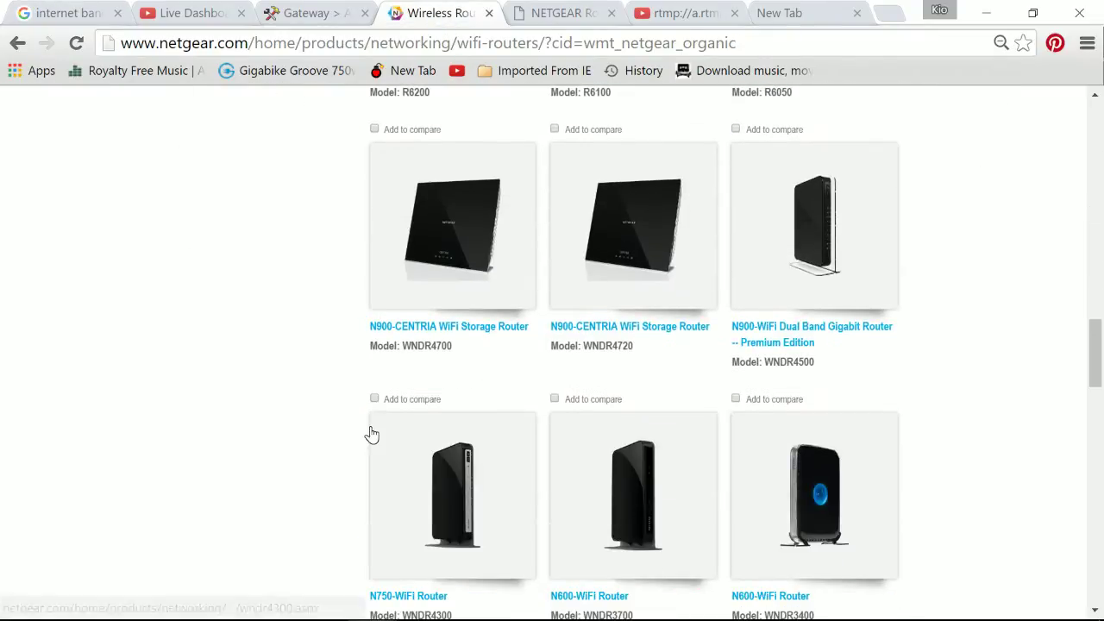
scroll(370, 432, down, 1)
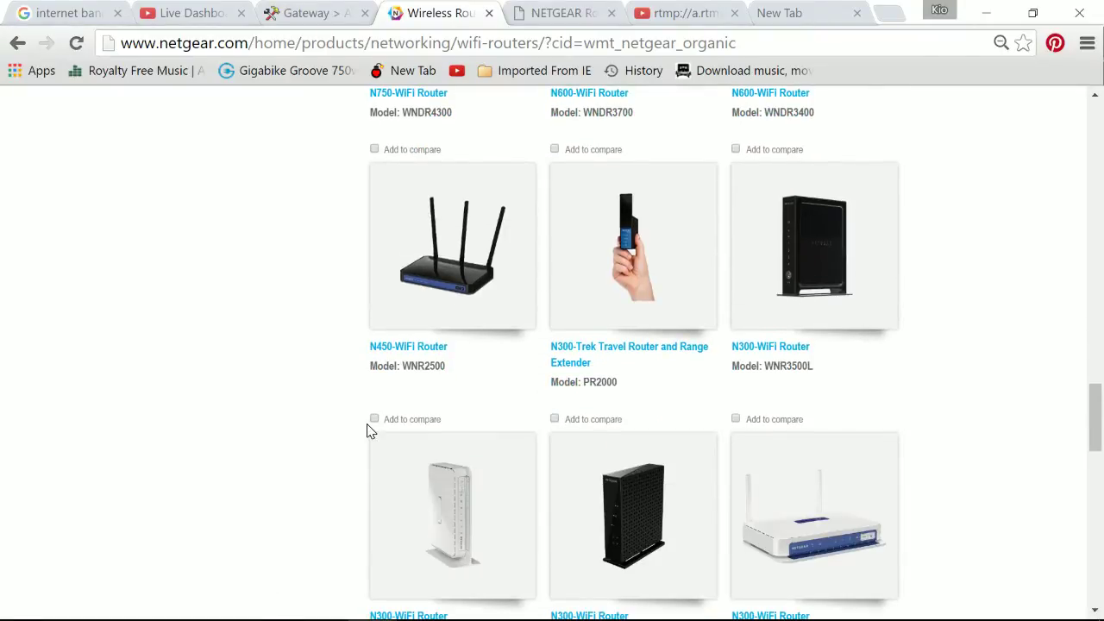
scroll(370, 431, down, 3)
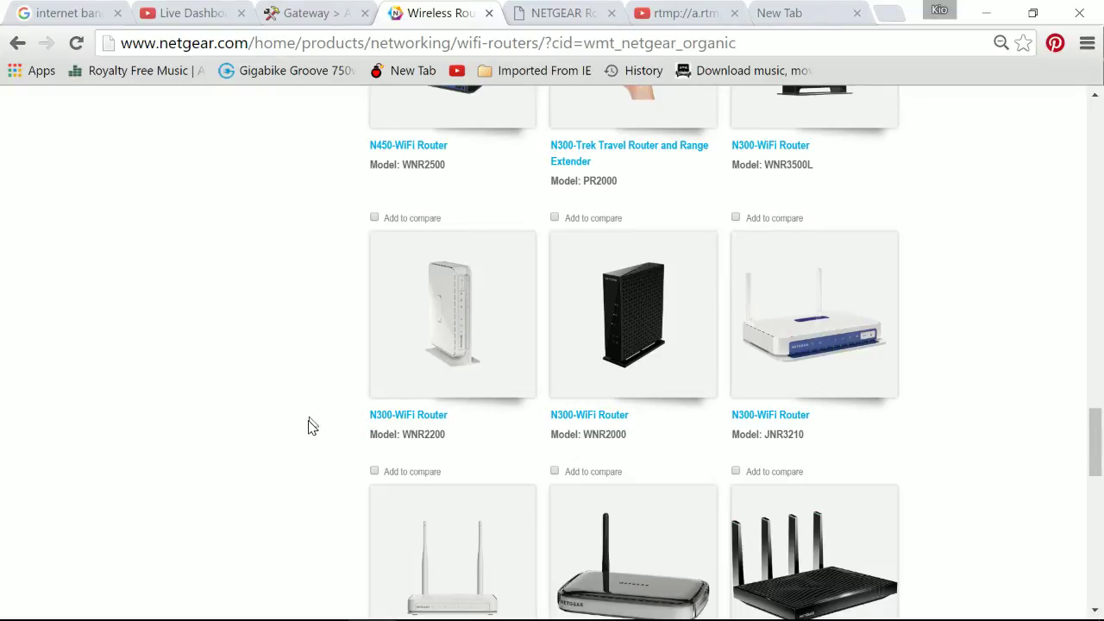
scroll(312, 426, down, 3)
scroll(311, 426, up, 4)
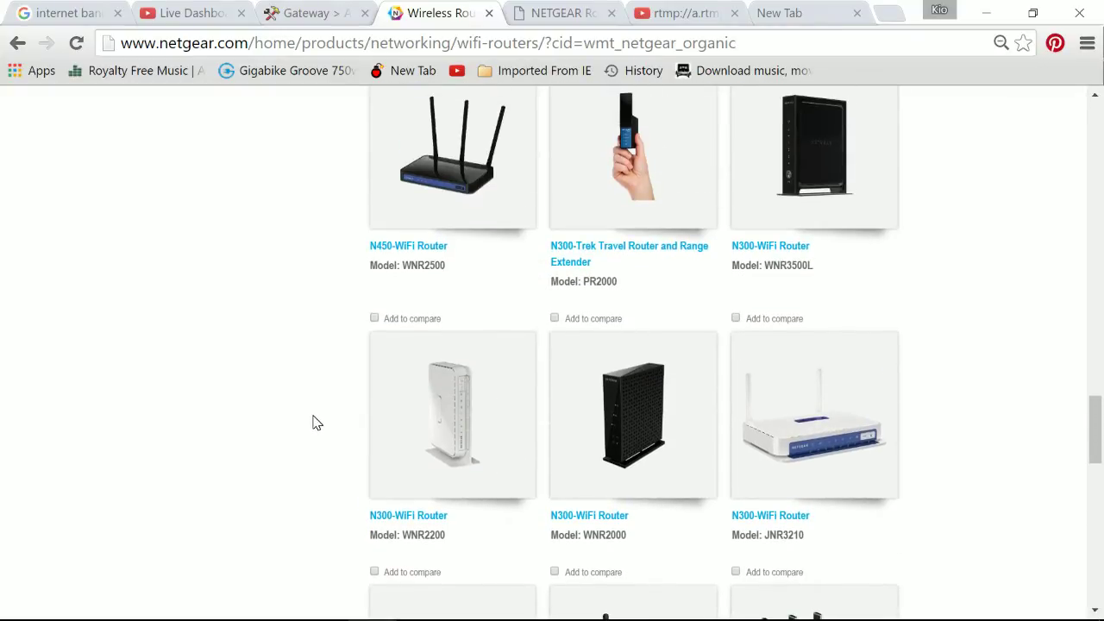
scroll(315, 423, up, 3)
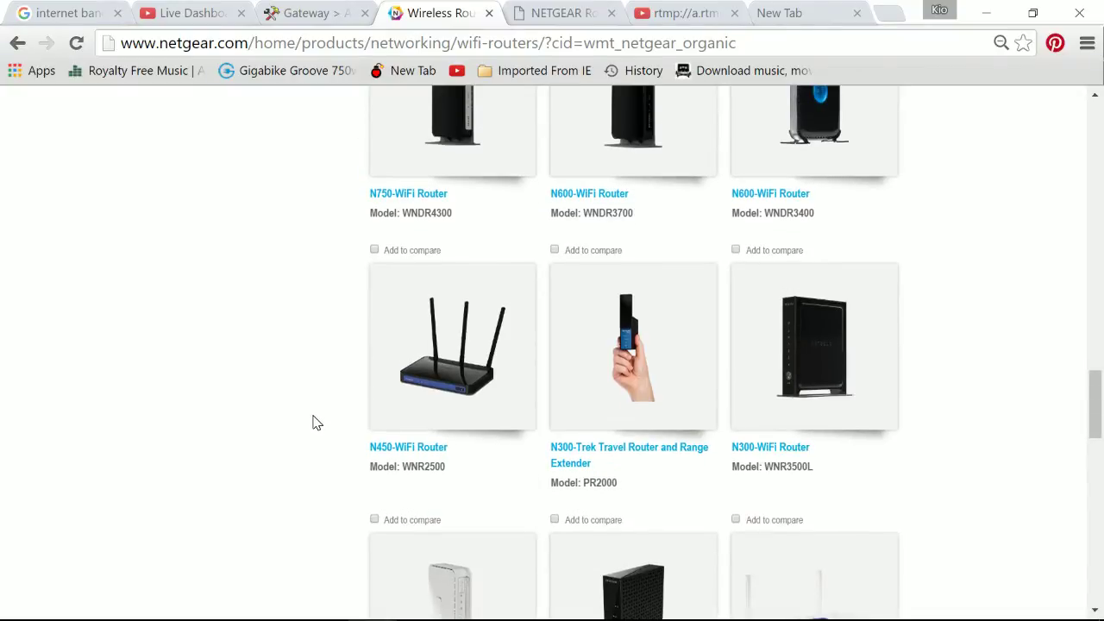
click(826, 391)
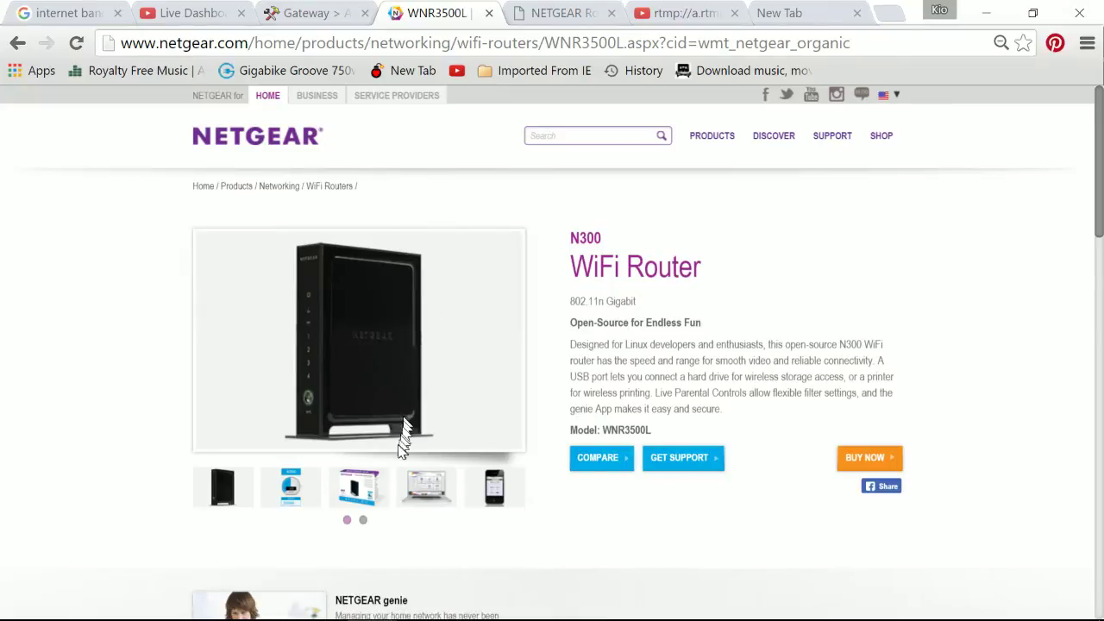
- View the WNR3500L's tech specs, examining its WiFi performance, range, band and Ethernet ports
scroll(567, 495, down, 1)
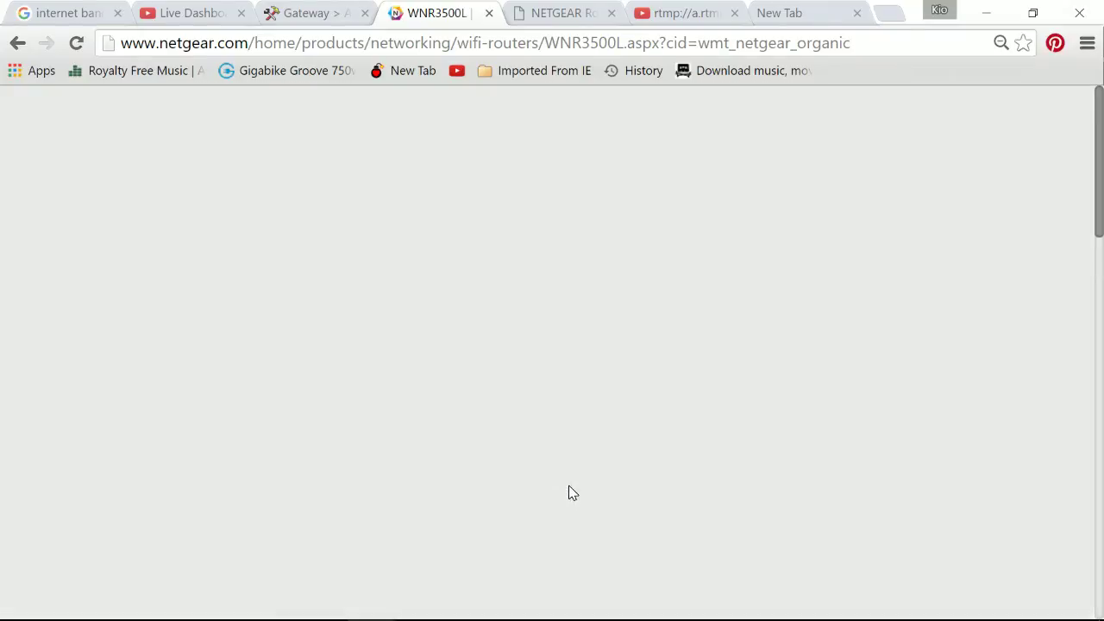
scroll(684, 402, down, 7)
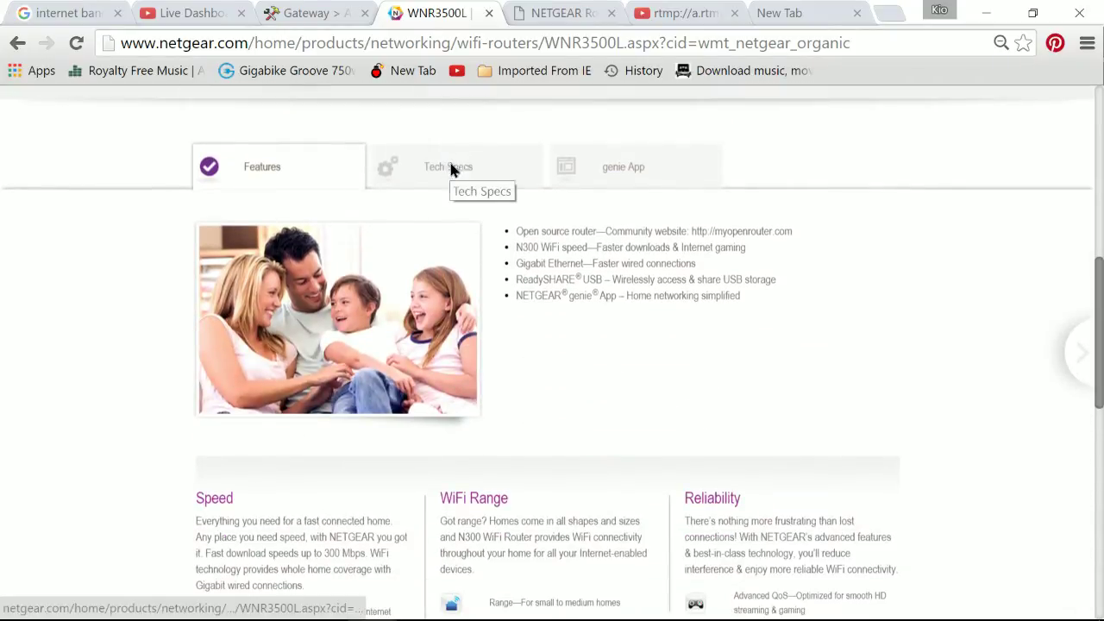
click(450, 167)
scroll(585, 400, down, 2)
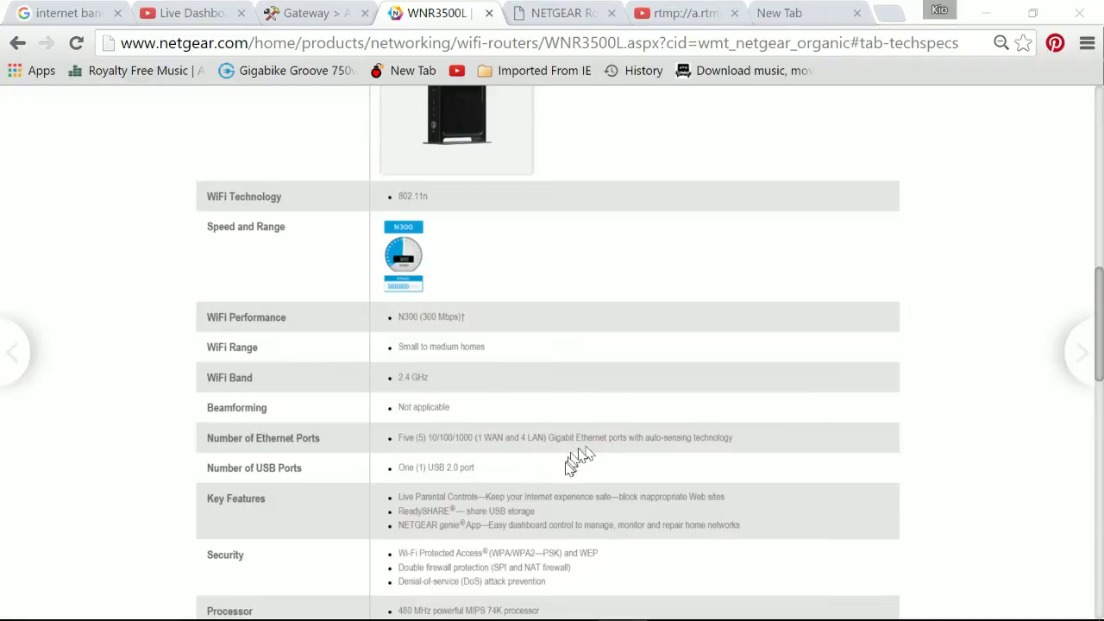
scroll(518, 489, up, 3)
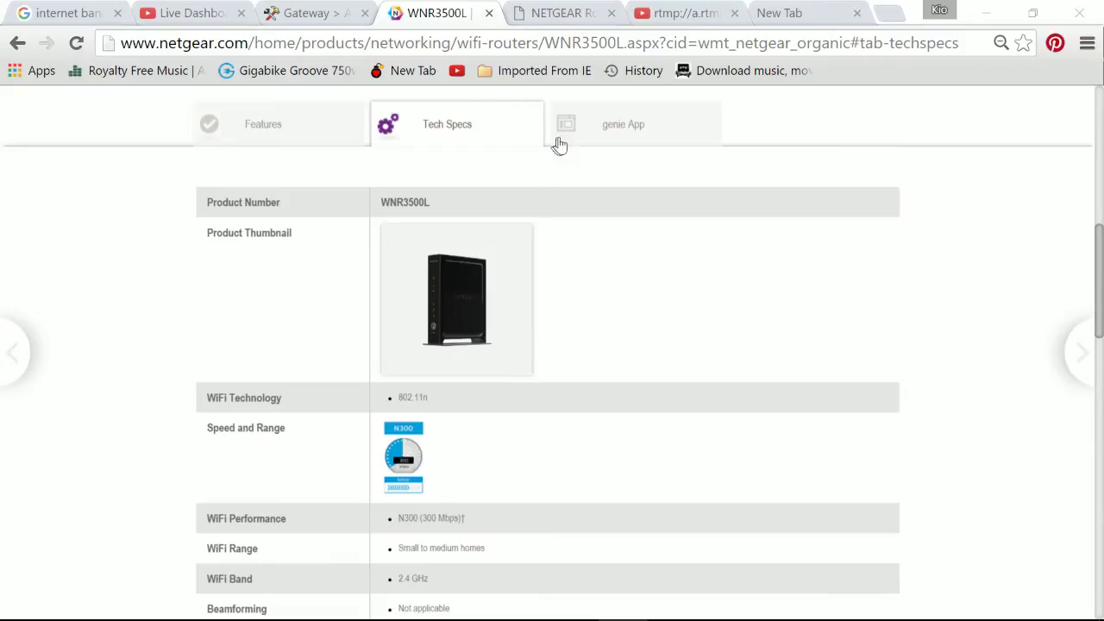
- Glance at the home router's Wireless Setup page, and return from the WNR3500L page to the WiFi router list
click(15, 48)
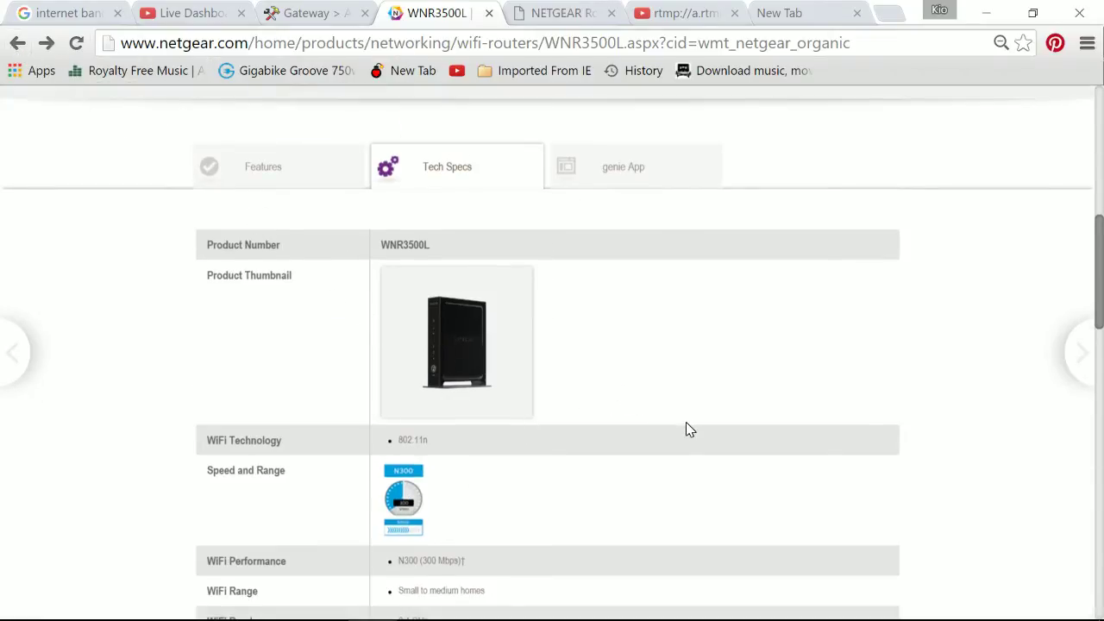
scroll(689, 429, down, 1)
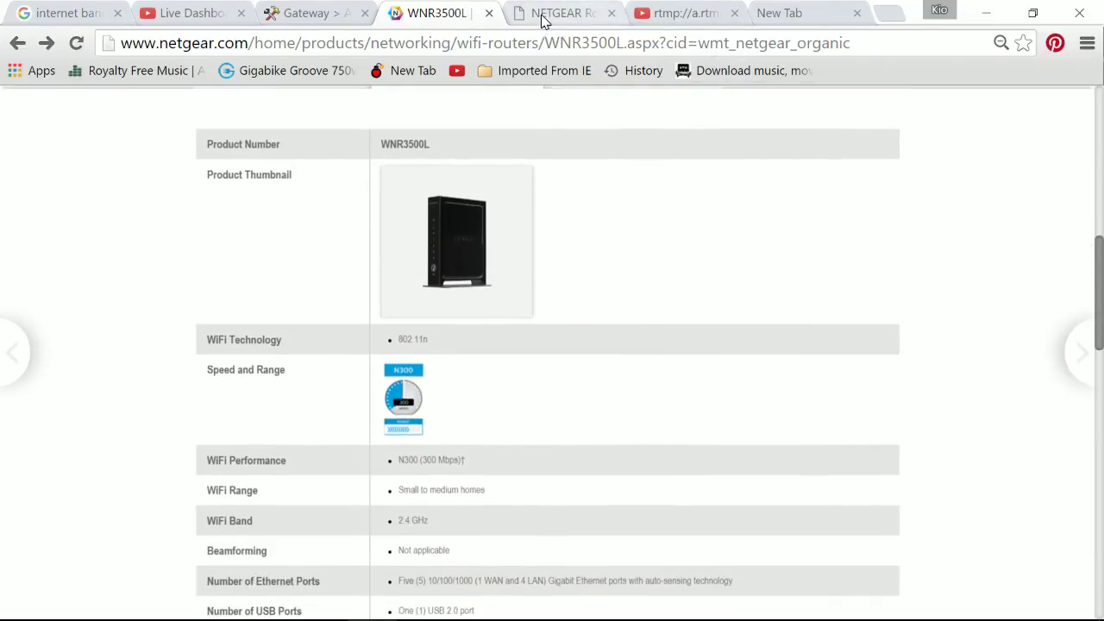
click(542, 19)
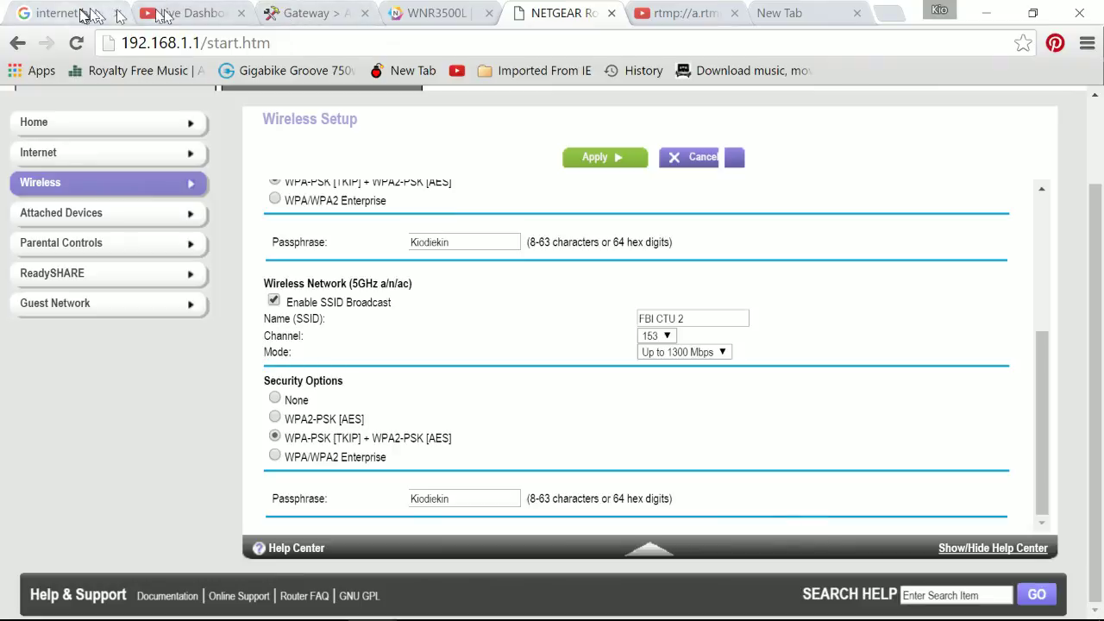
click(406, 16)
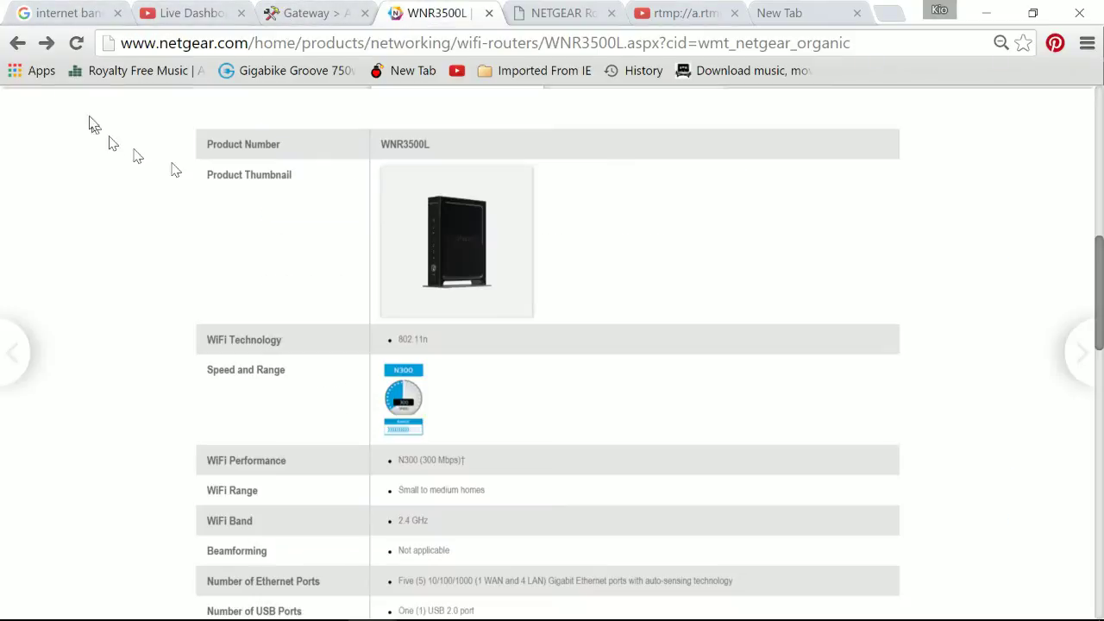
click(15, 44)
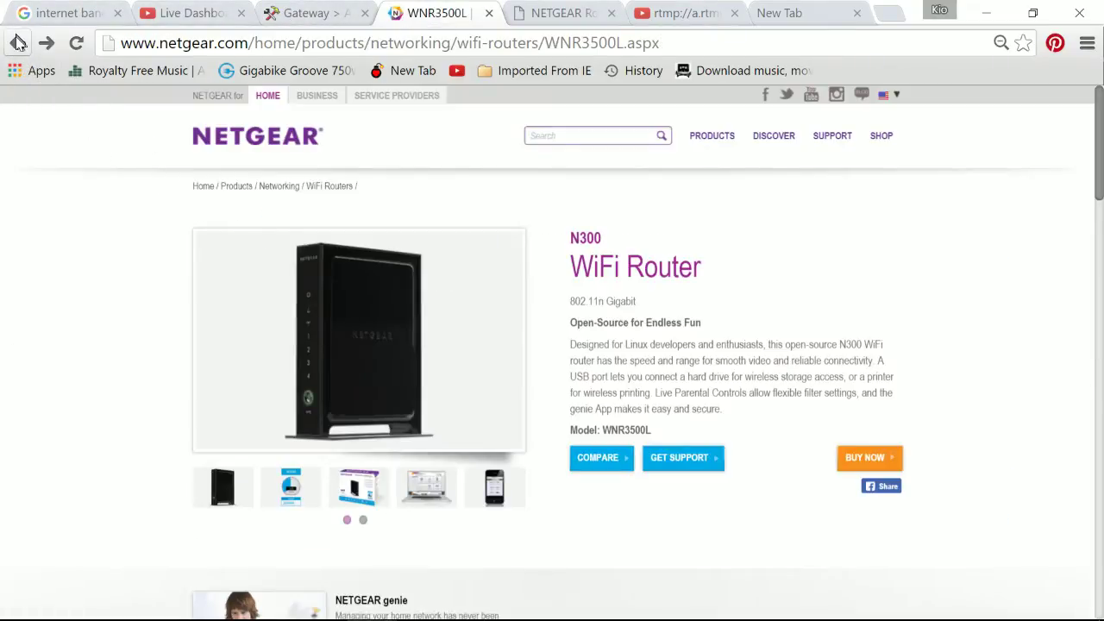
click(18, 43)
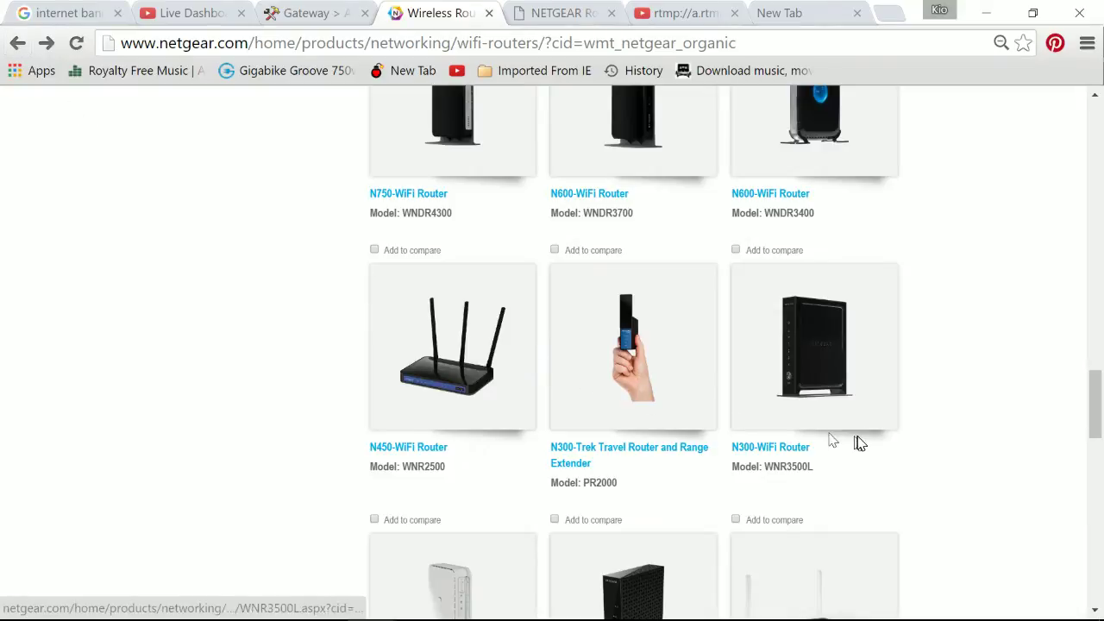
- Look through the higher-tier models and open the product page of the AC1600 Smart WiFi Router, model R6250
scroll(871, 436, up, 6)
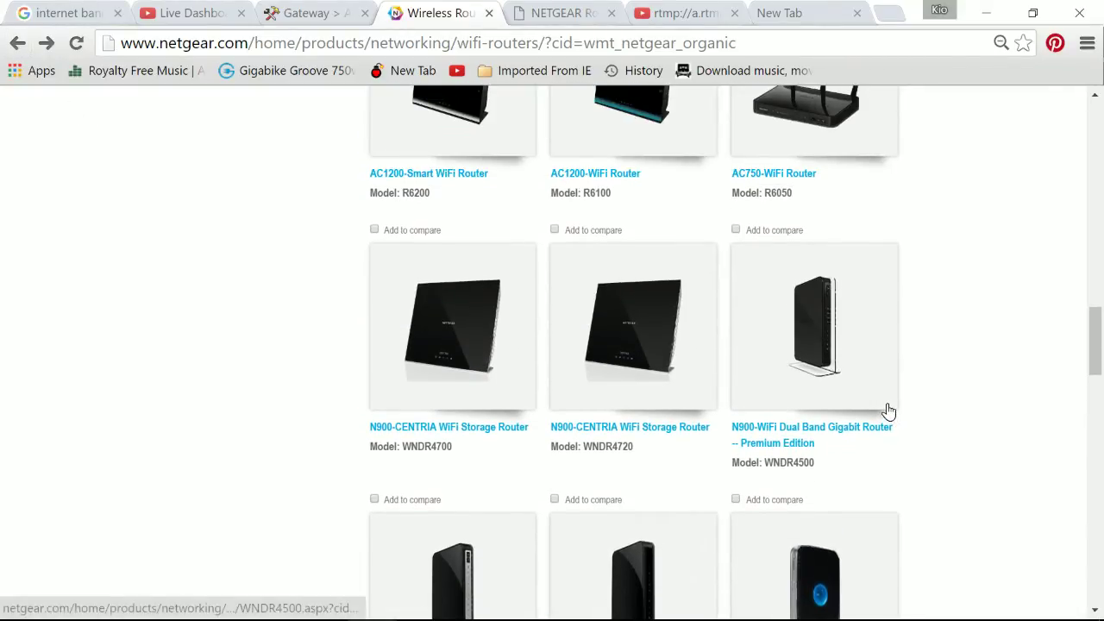
click(838, 395)
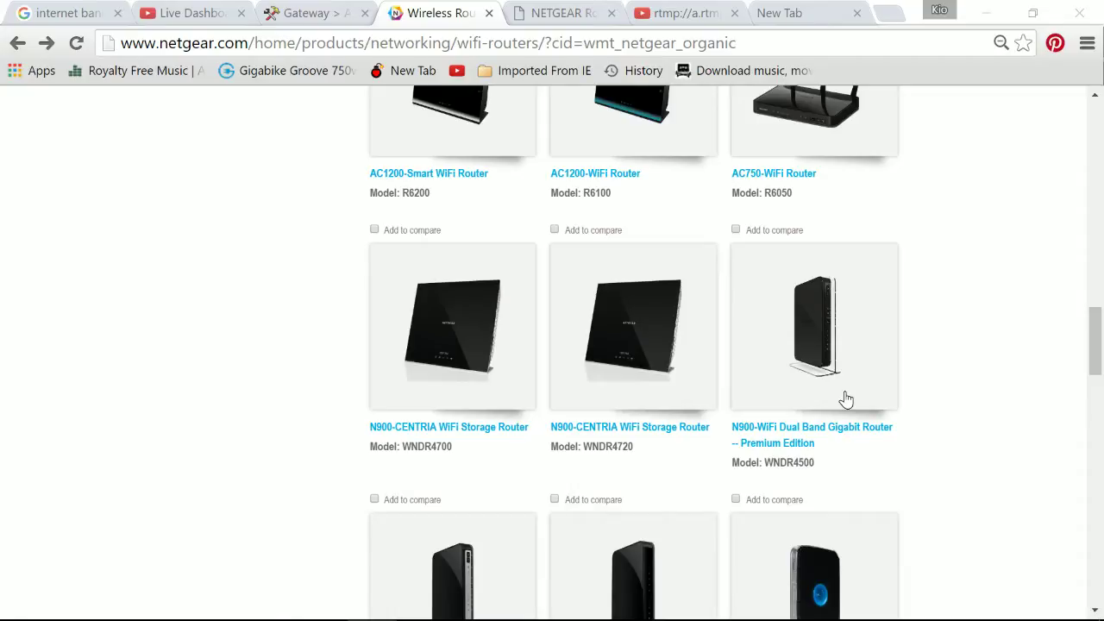
scroll(557, 418, up, 3)
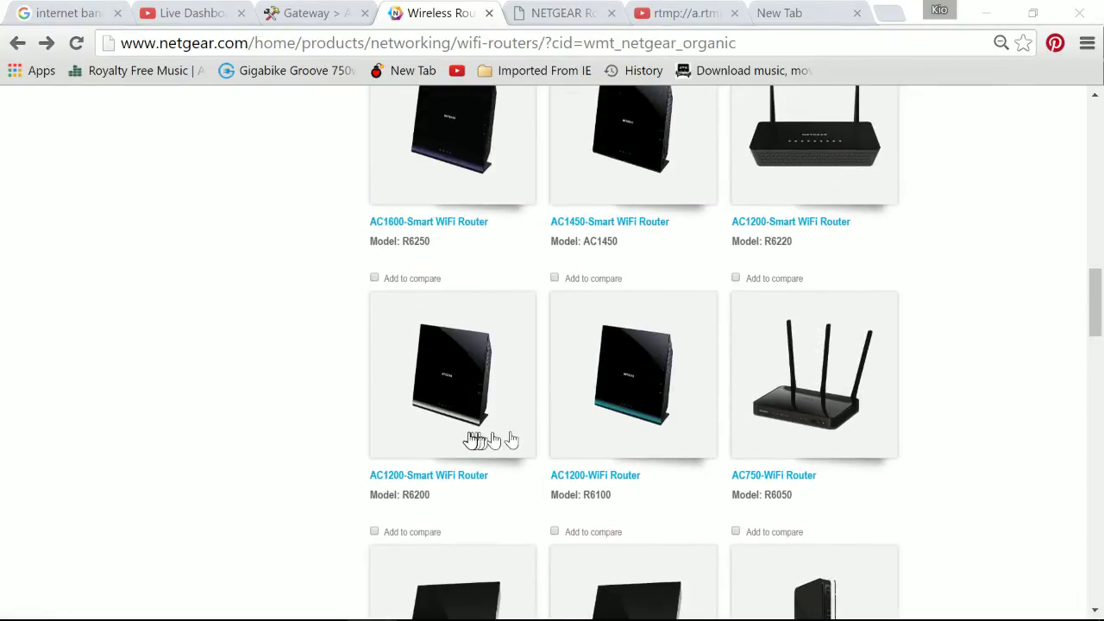
scroll(456, 439, up, 2)
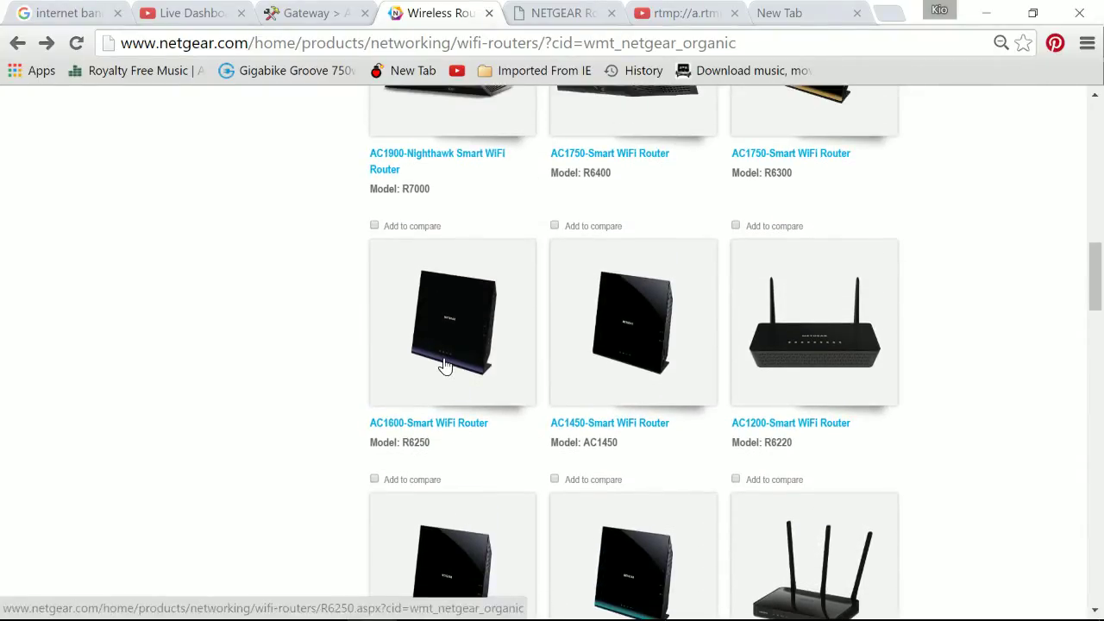
click(446, 367)
- View the R6250's tech specs, examining its WiFi performance, supported bands, Ethernet ports and key features
scroll(624, 457, down, 3)
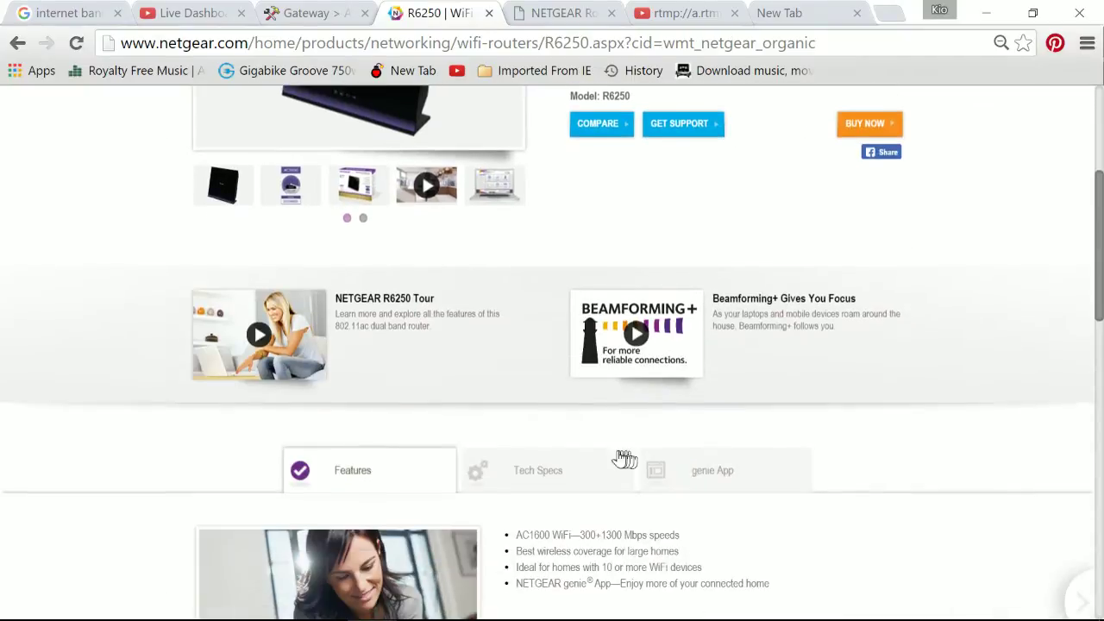
click(526, 470)
scroll(536, 479, down, 7)
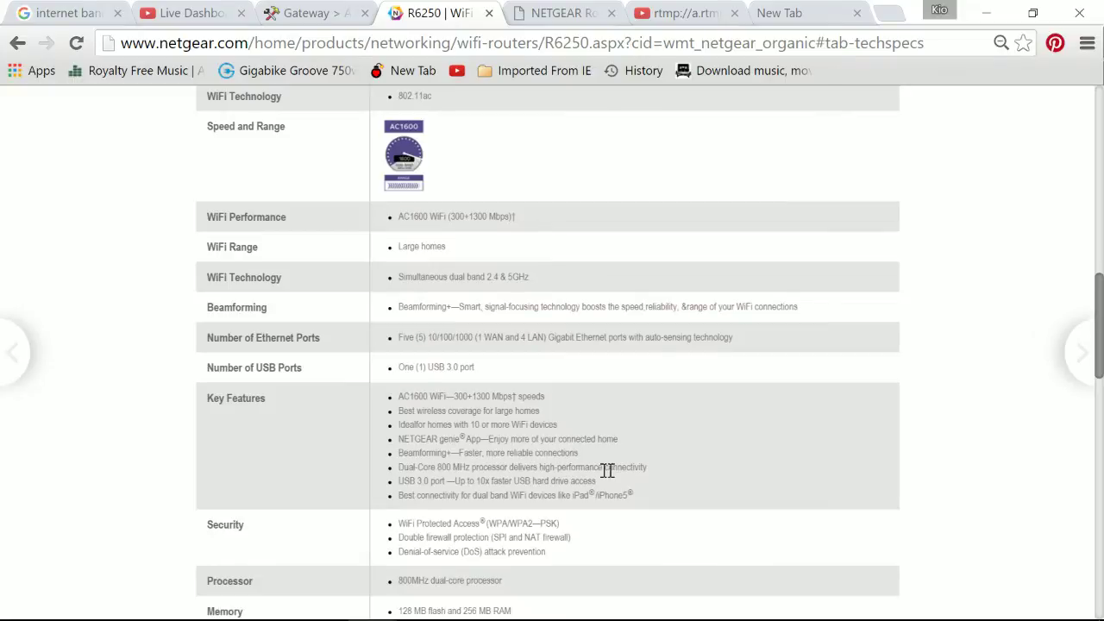
scroll(655, 486, down, 2)
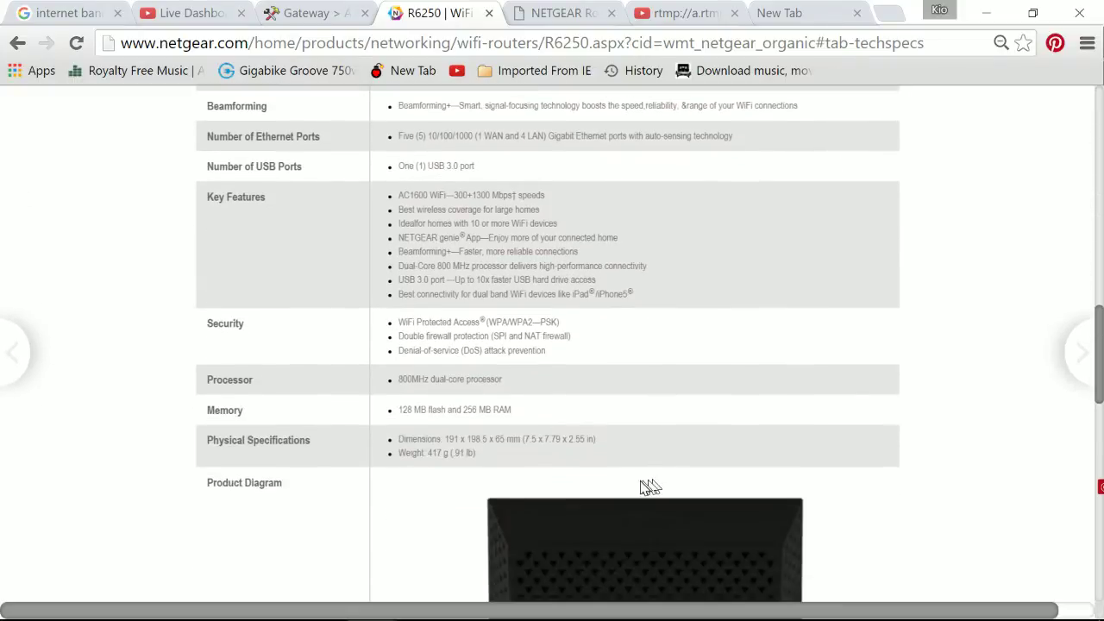
scroll(639, 483, up, 2)
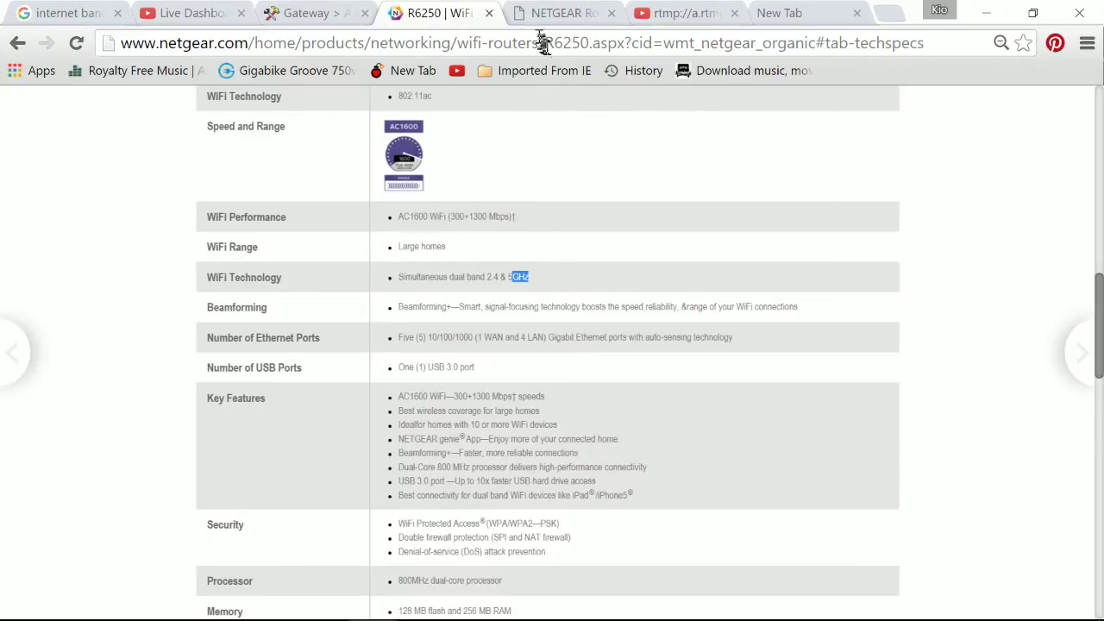
- Check the gateway's overview page, then request the NETGEAR genie home page and log in with the prefilled credentials
click(318, 19)
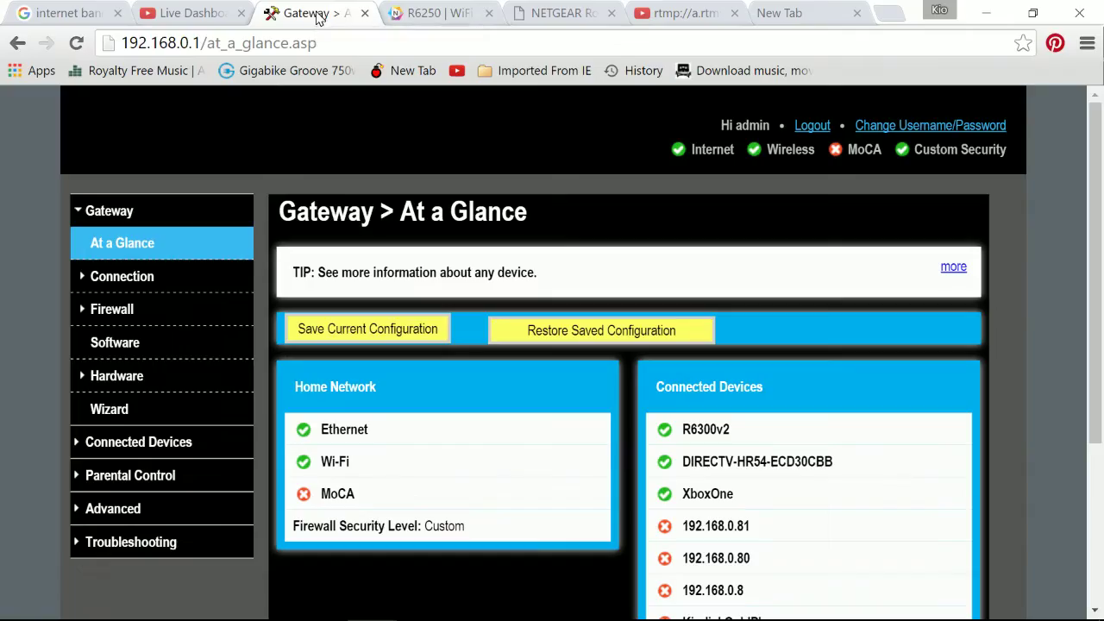
click(443, 25)
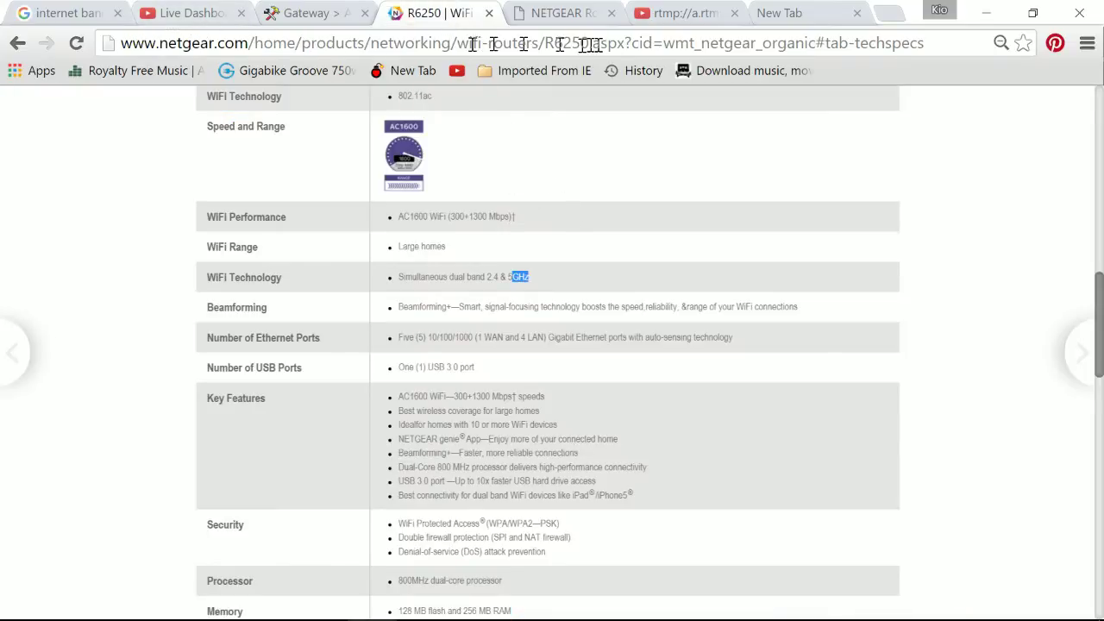
click(562, 15)
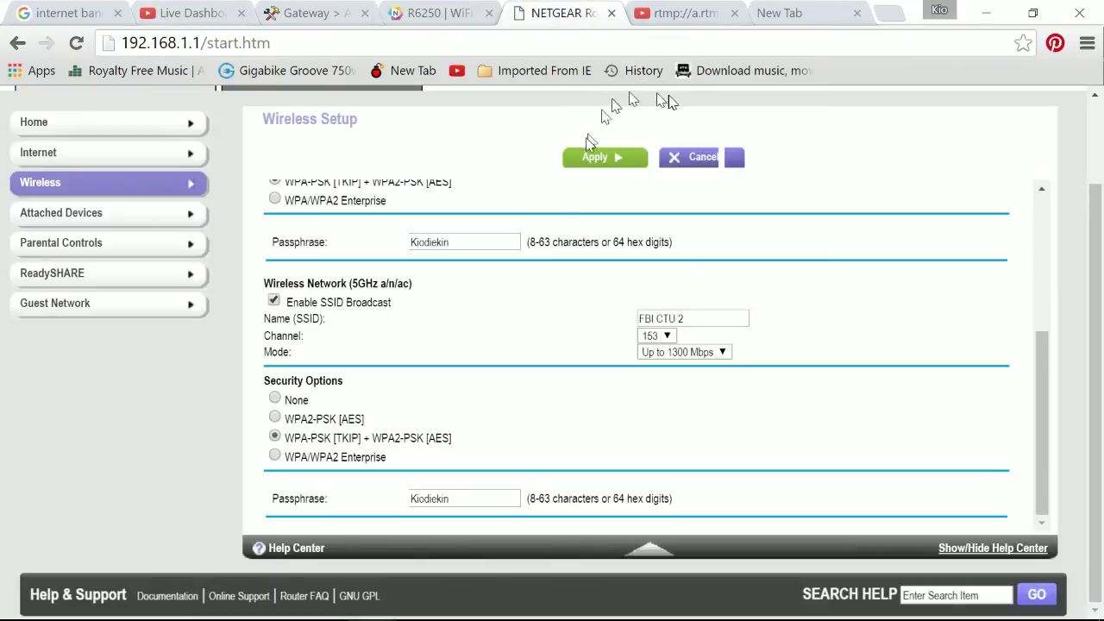
scroll(509, 301, up, 8)
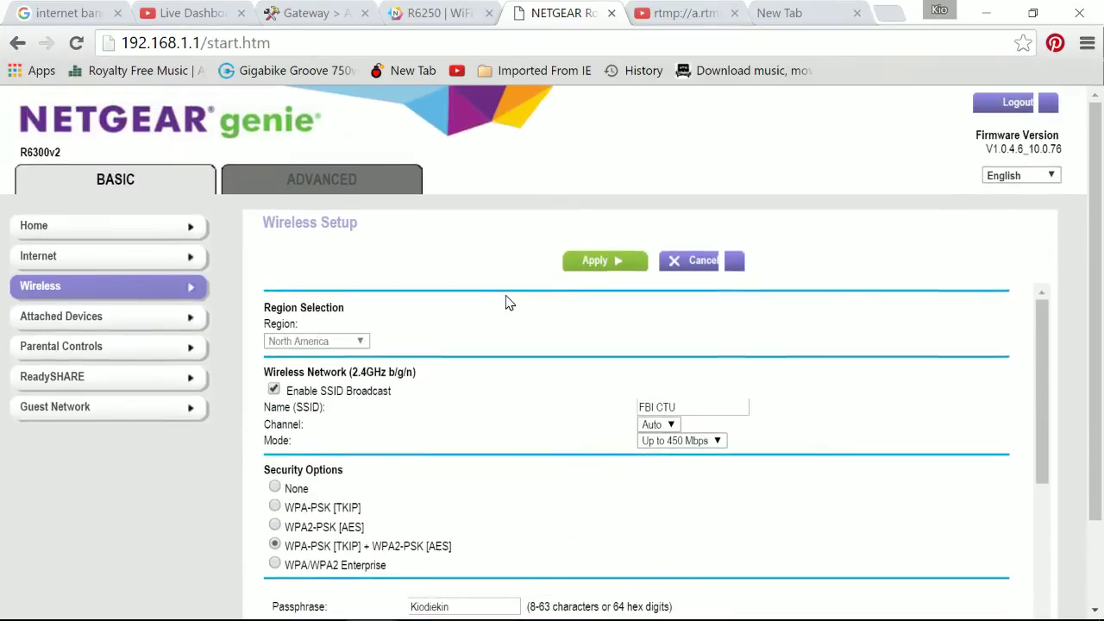
click(99, 234)
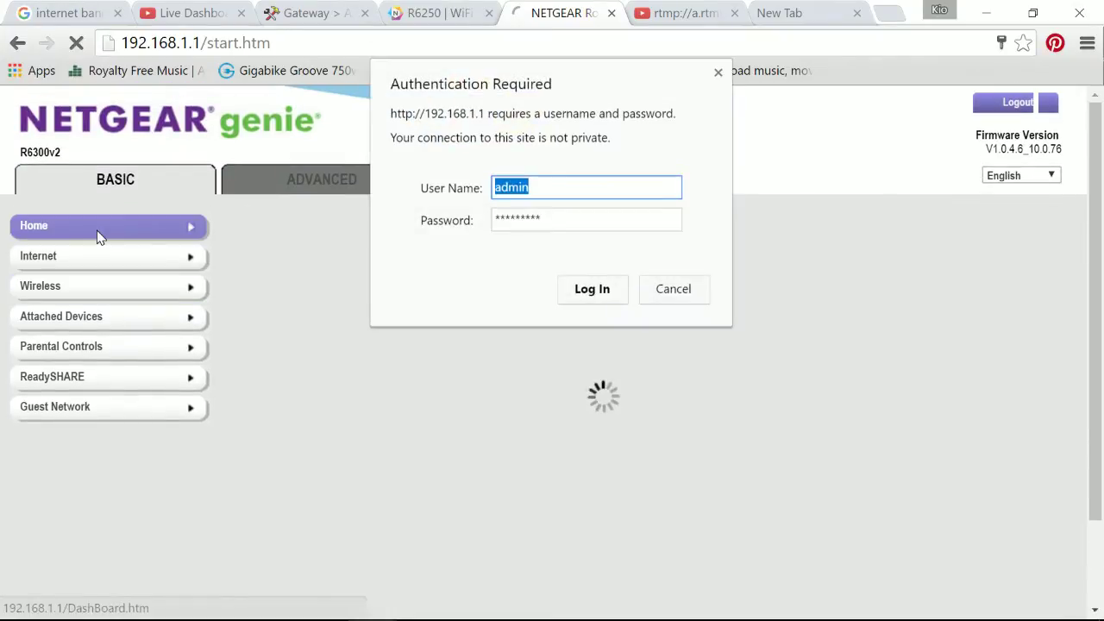
click(571, 296)
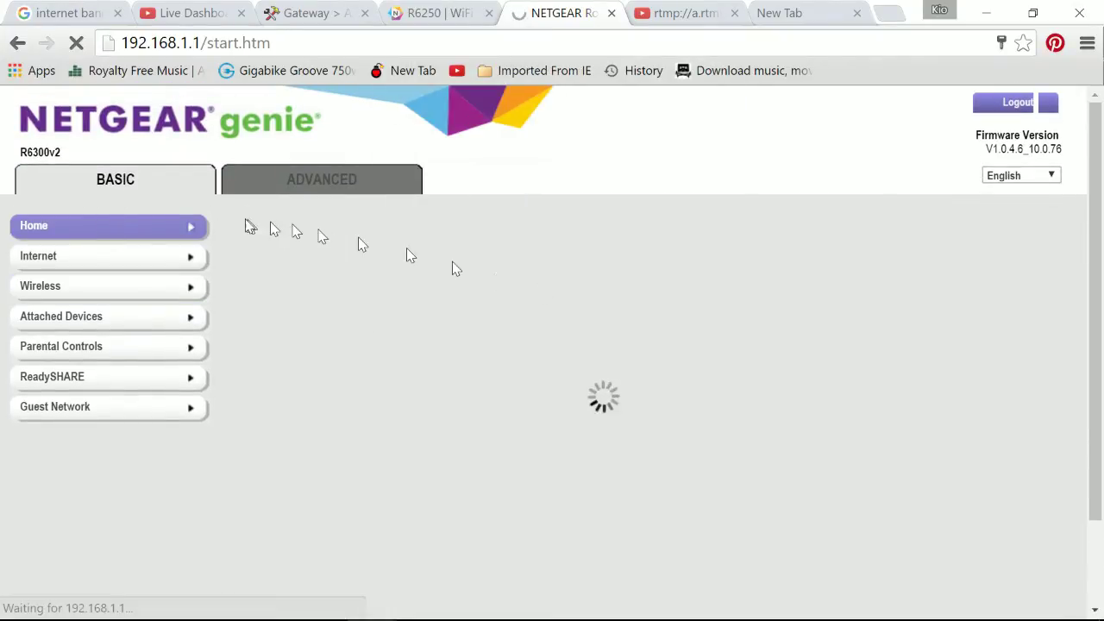
- Return to the R6250 product page and go back from it to the WiFi router list
click(423, 13)
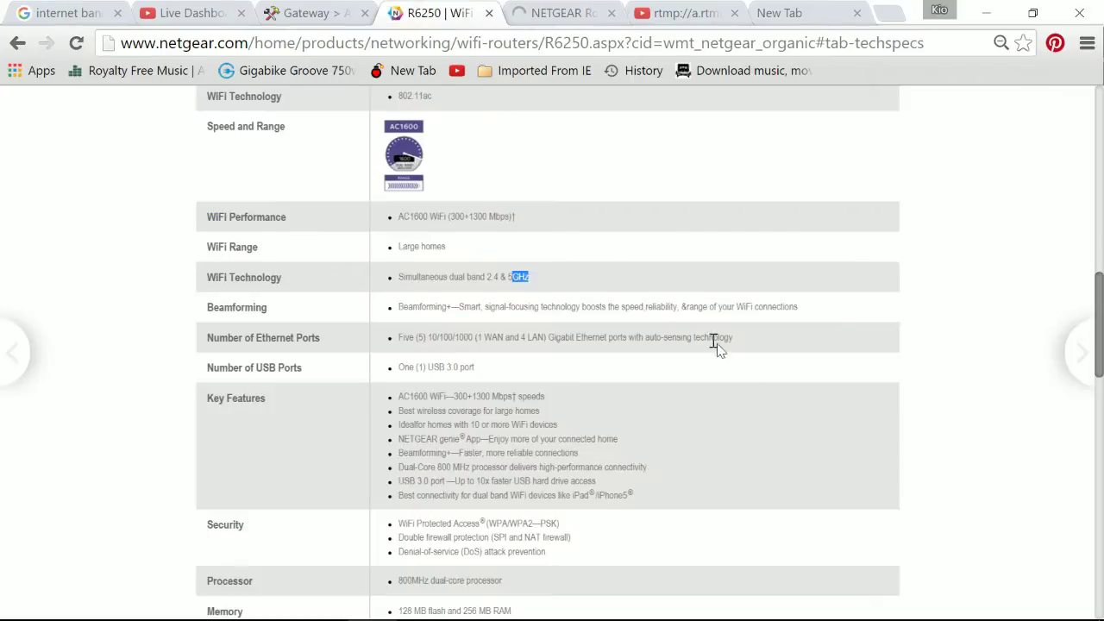
scroll(715, 340, up, 4)
scroll(466, 296, up, 3)
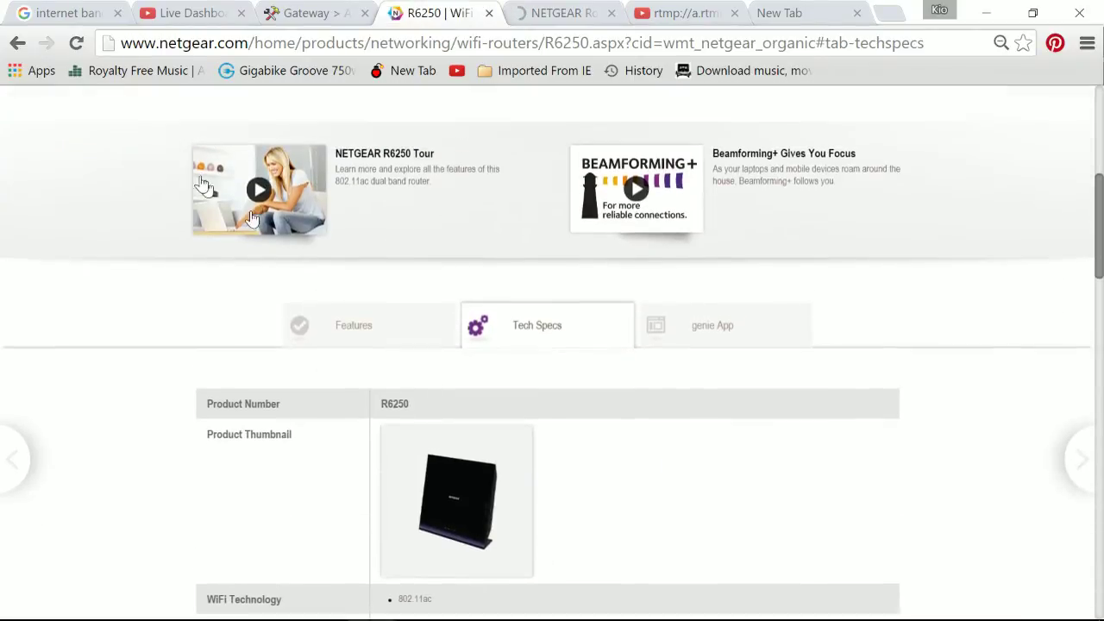
click(17, 43)
scroll(148, 202, up, 4)
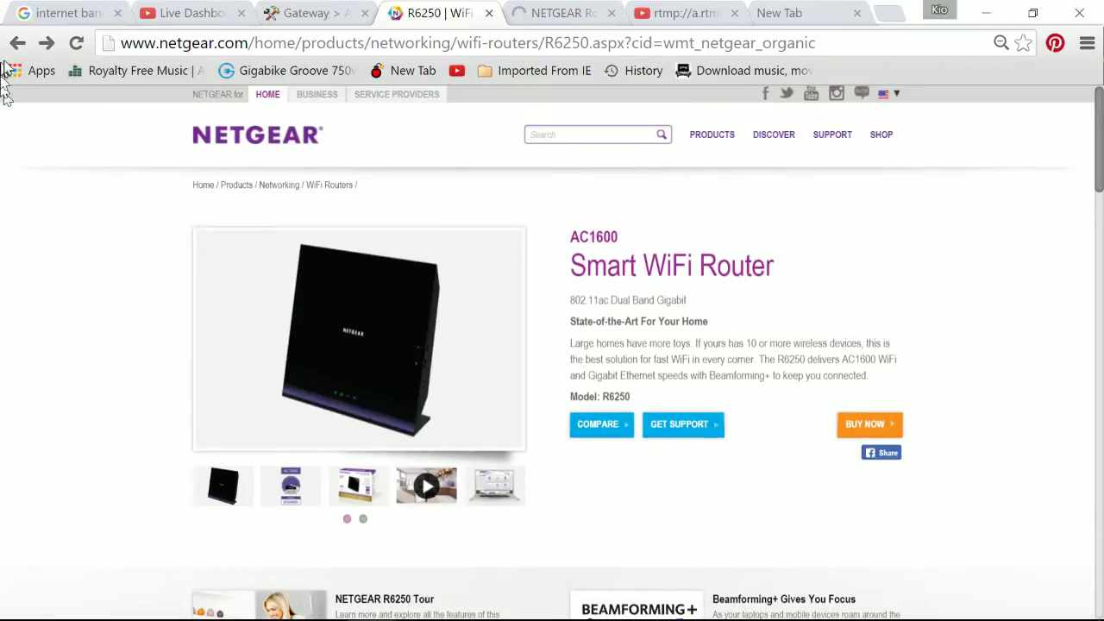
click(16, 43)
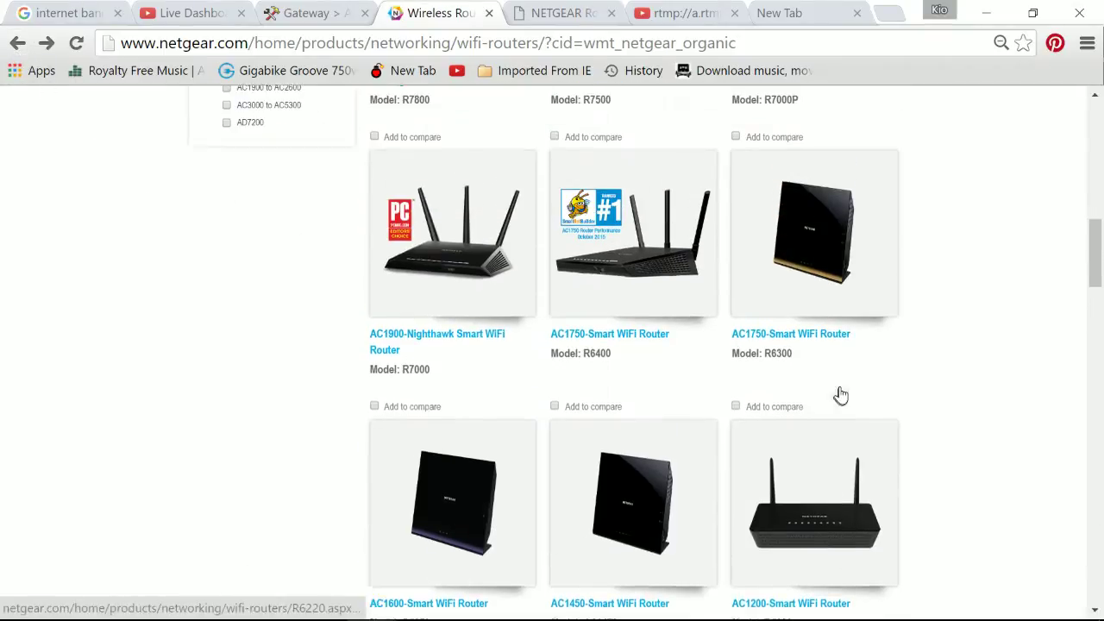
- Open the product page of the AC1750 Smart WiFi Router, model R6300, and show its tech specs
click(821, 316)
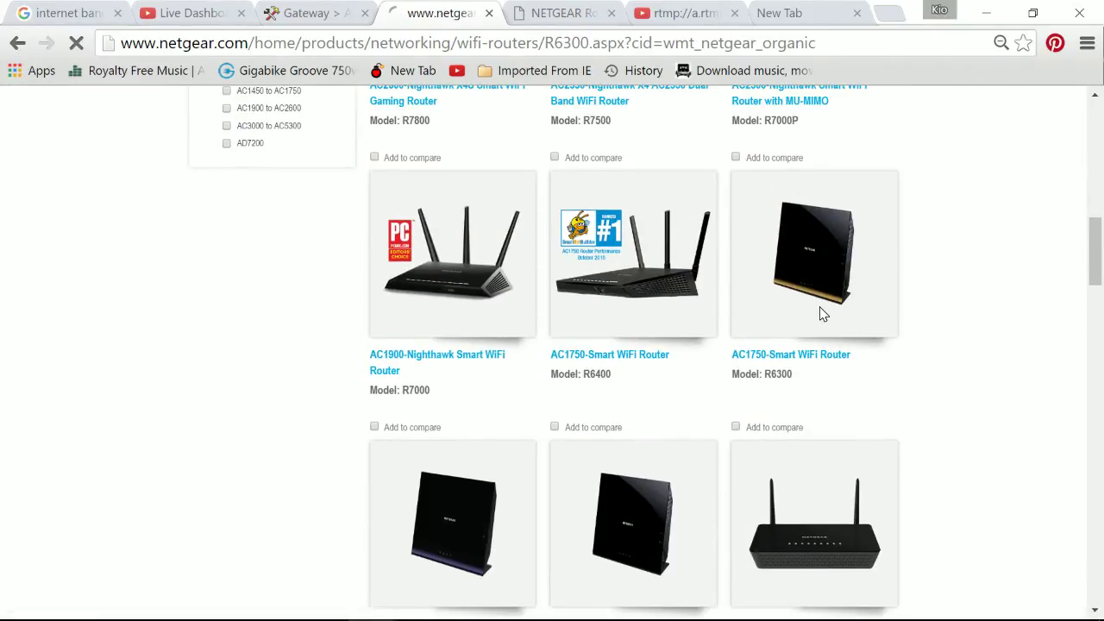
scroll(712, 442, down, 5)
scroll(720, 442, down, 2)
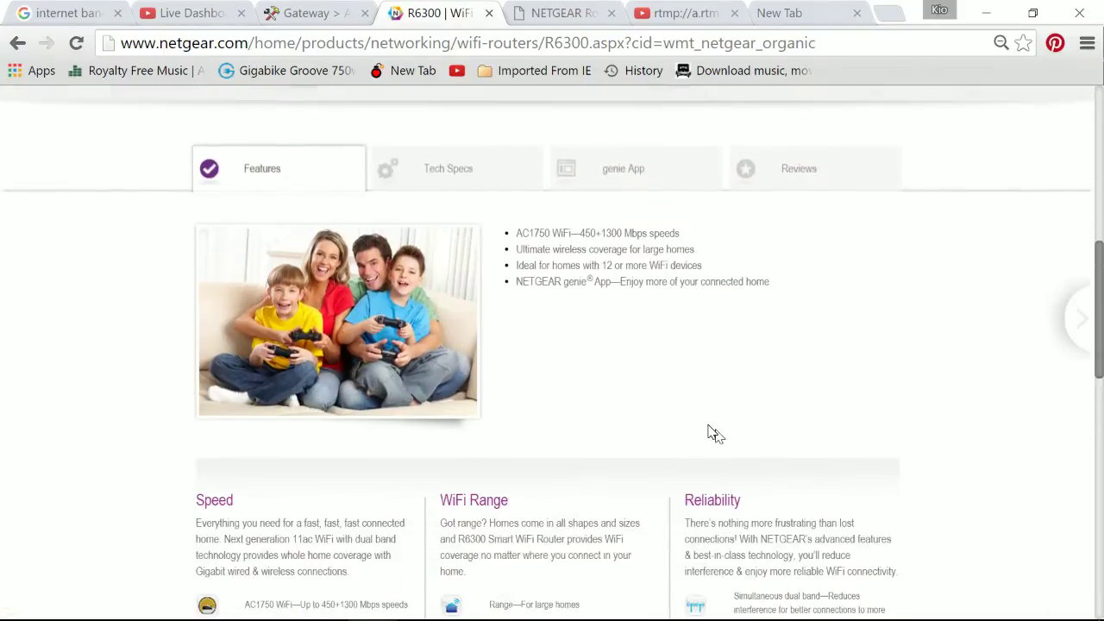
click(448, 183)
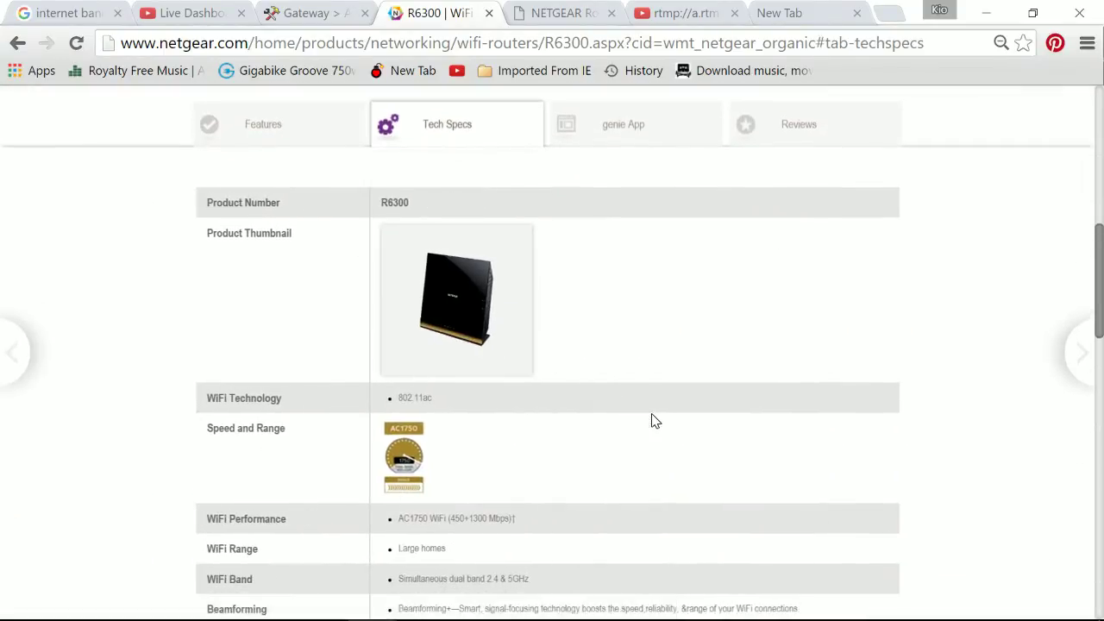
- Examine the R6300's tech specs for WiFi performance, WiFi band, Ethernet and USB ports, product diagram and standards
scroll(653, 414, down, 2)
scroll(653, 415, down, 3)
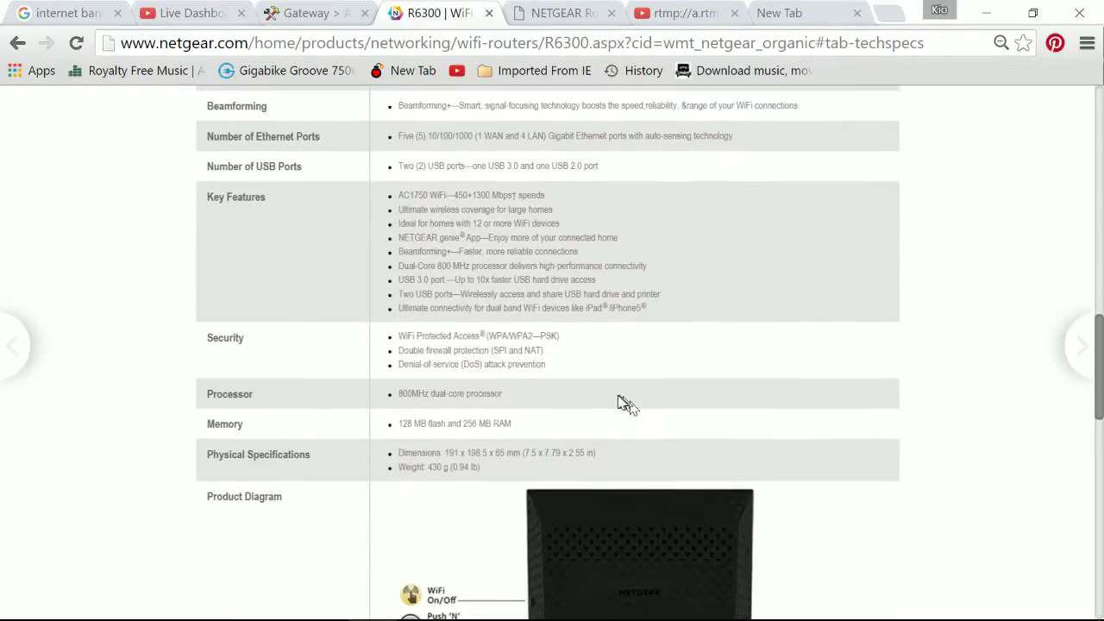
scroll(570, 389, up, 1)
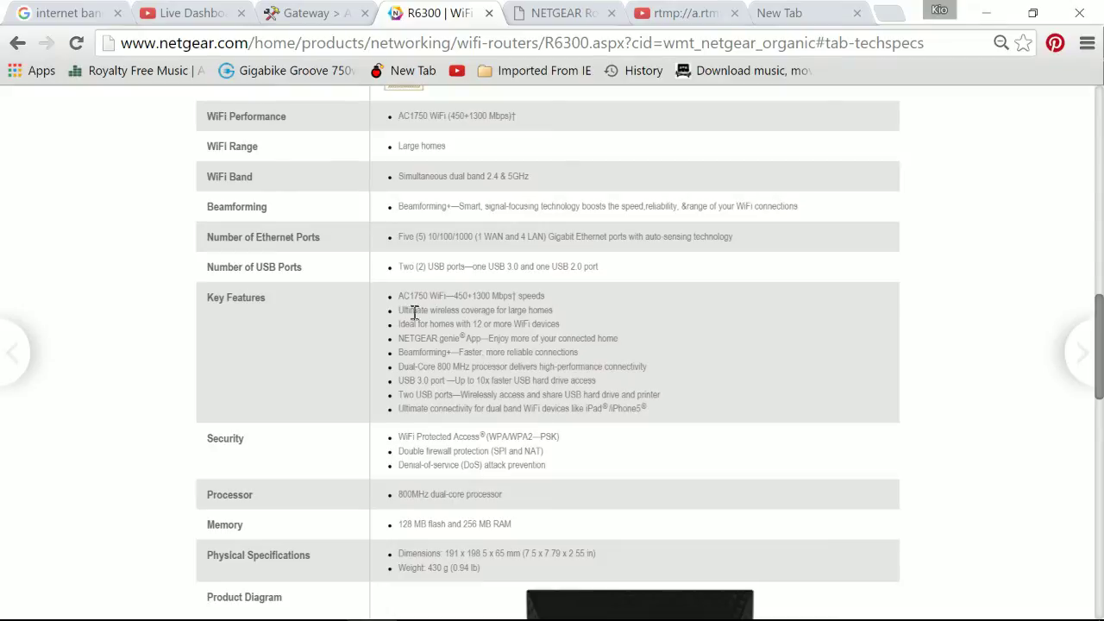
scroll(518, 368, up, 3)
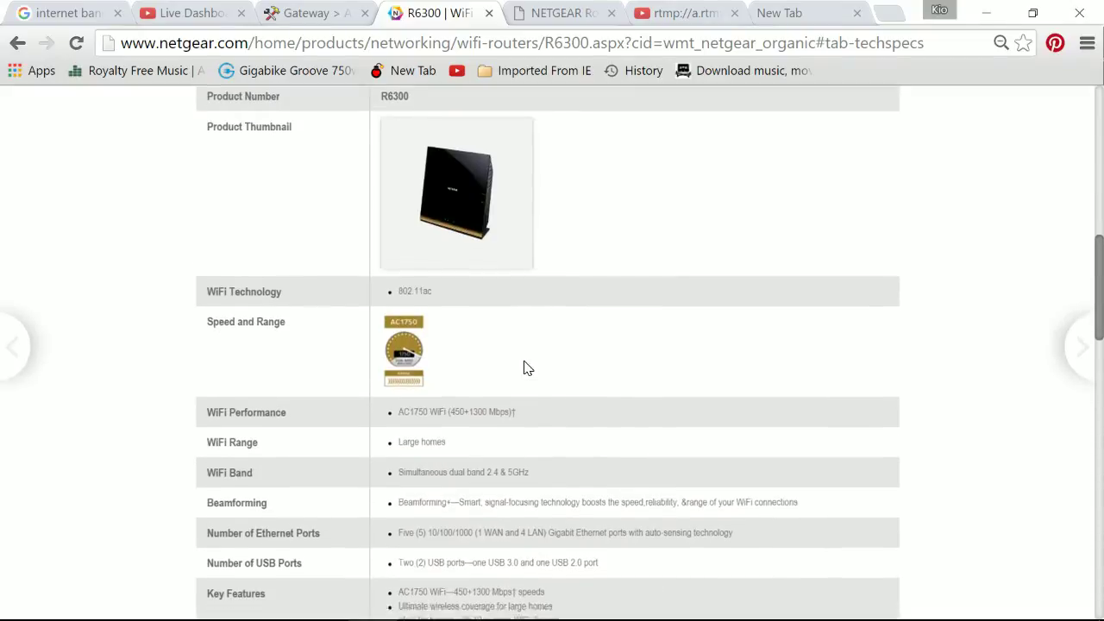
scroll(524, 368, down, 9)
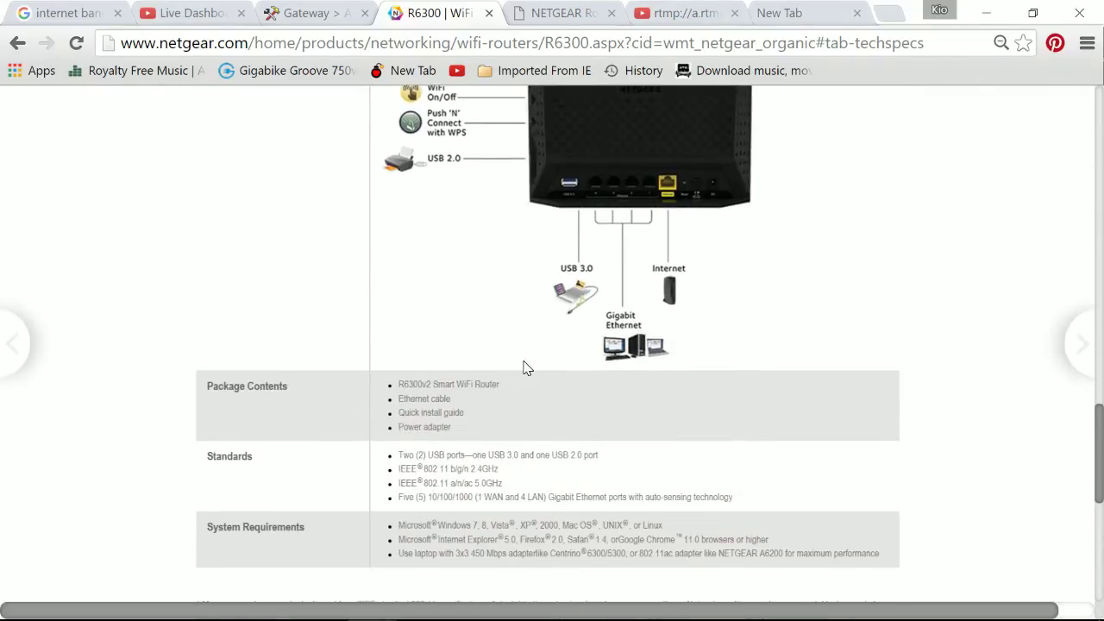
scroll(561, 414, down, 1)
scroll(597, 443, up, 7)
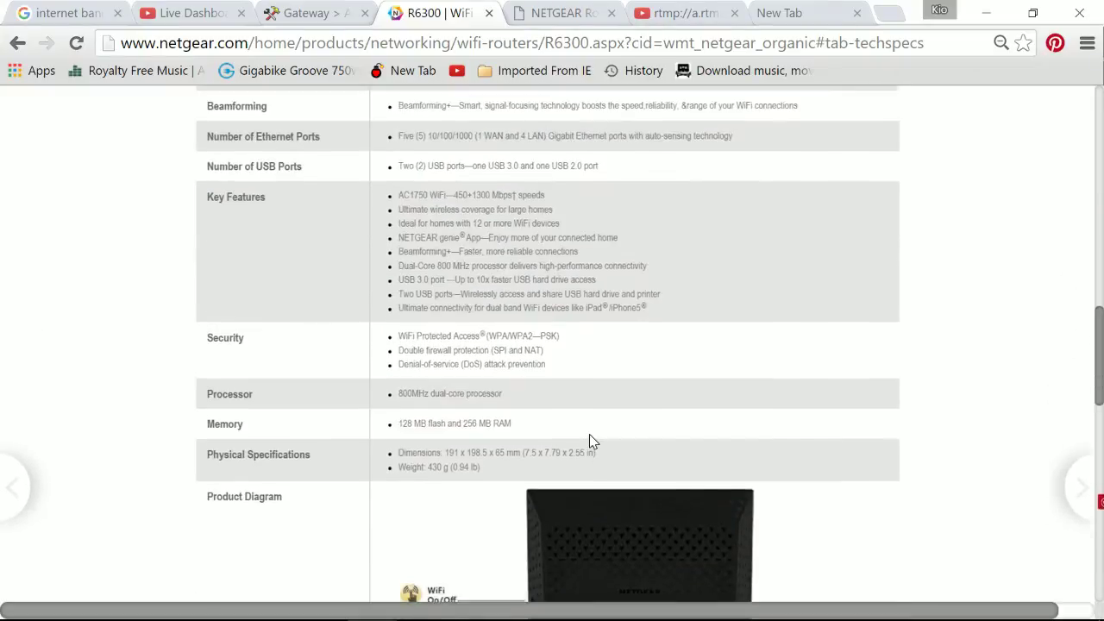
scroll(543, 435, up, 1)
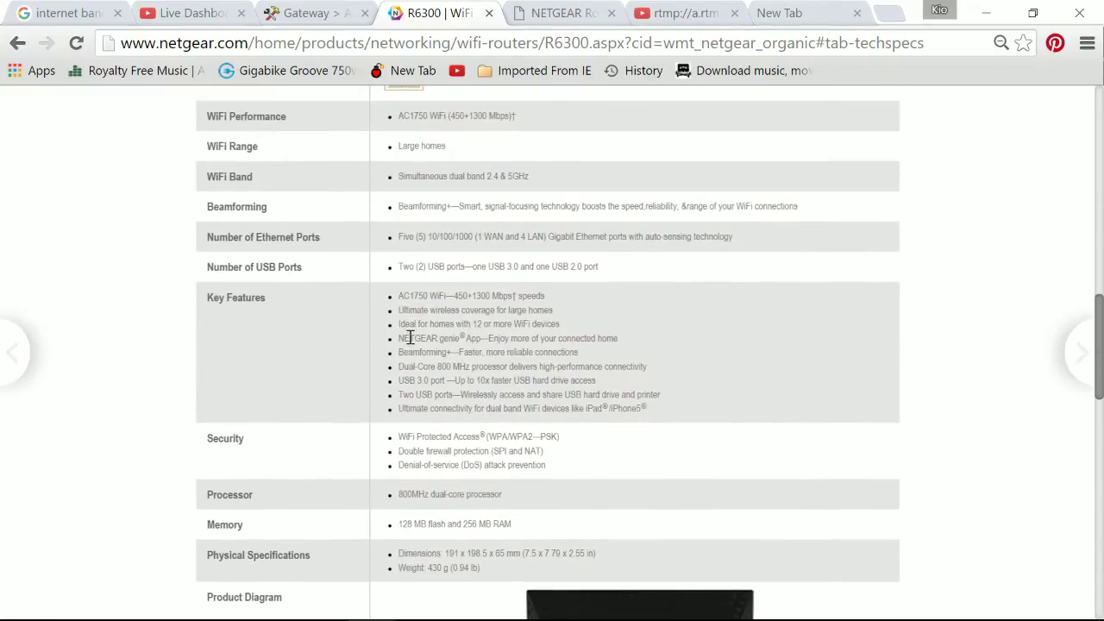
- Highlight the R6300's key features from "Ideal for homes with 12 or more WiFi devices" through the dual band connectivity entry
drag(400, 324, 627, 411)
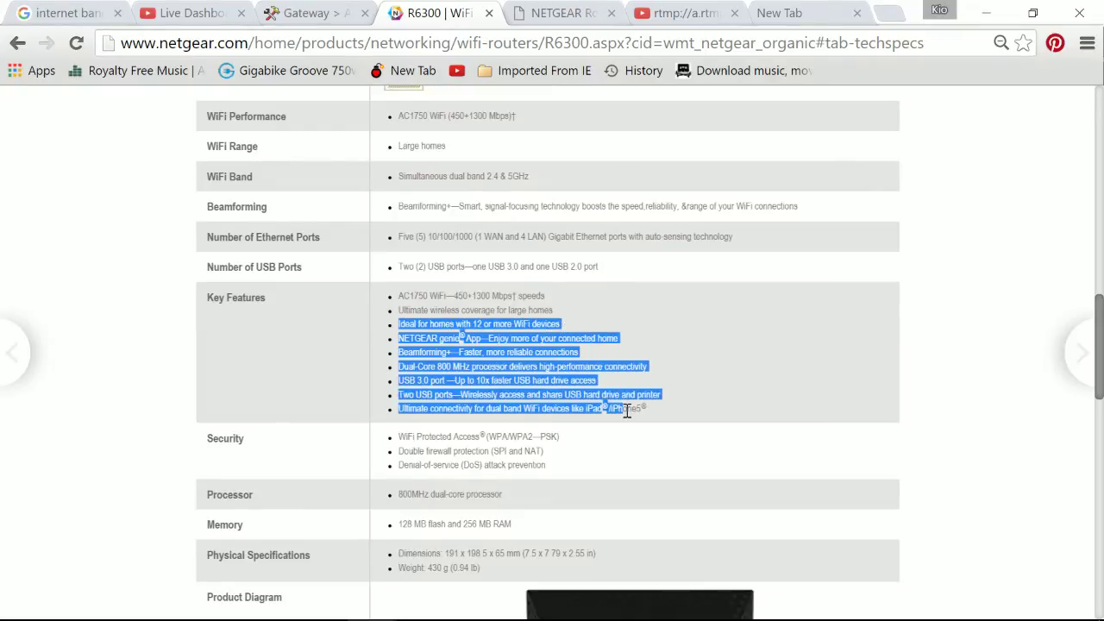
scroll(586, 363, up, 1)
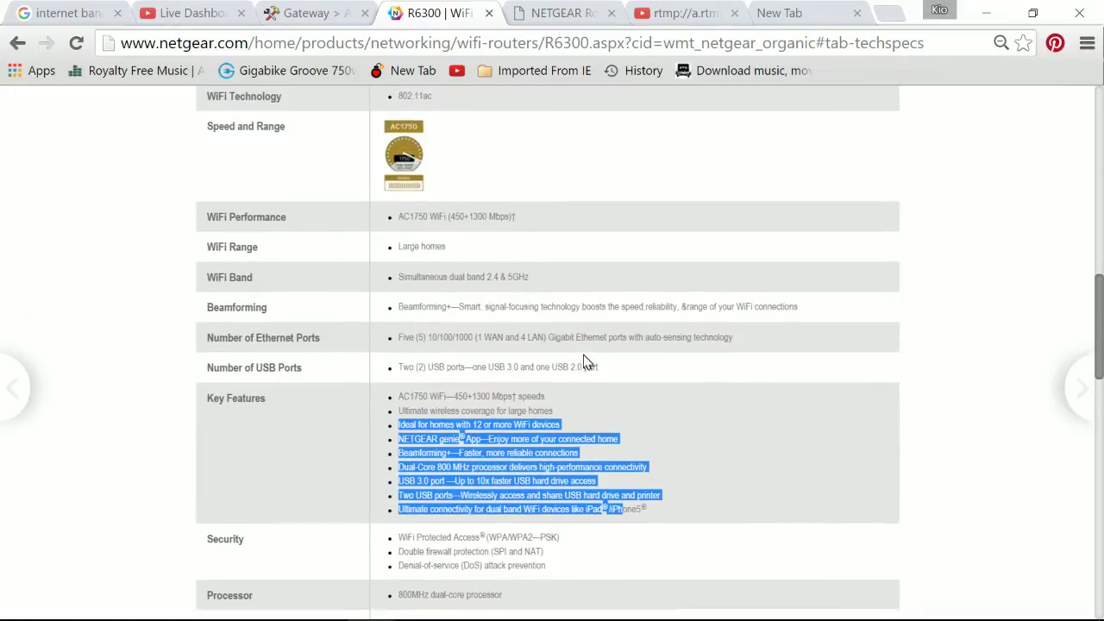
scroll(562, 382, up, 1)
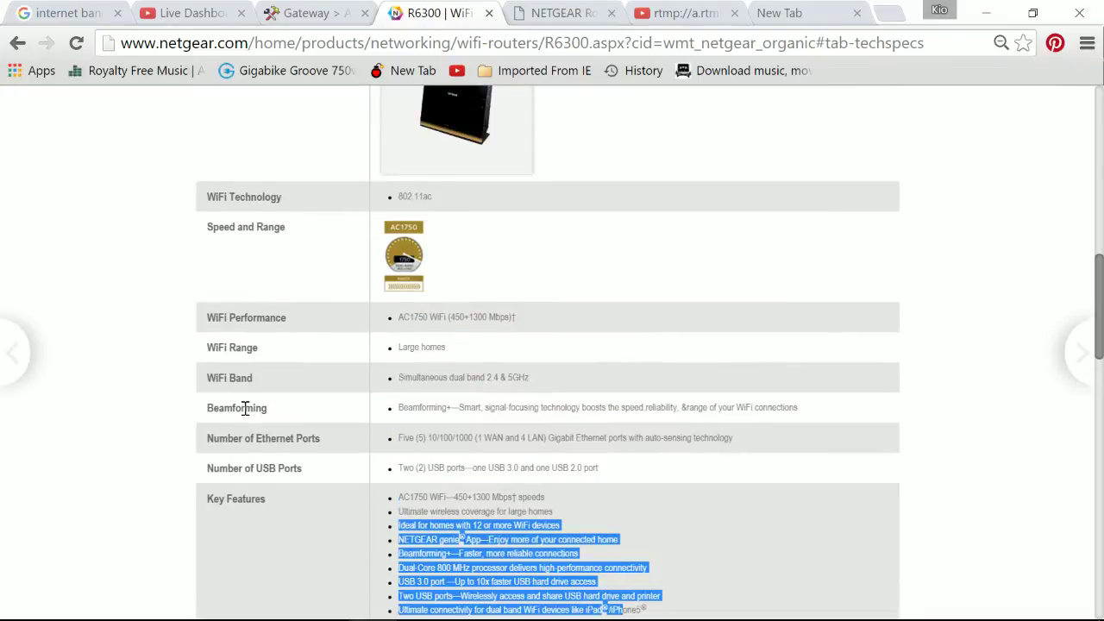
scroll(270, 452, up, 3)
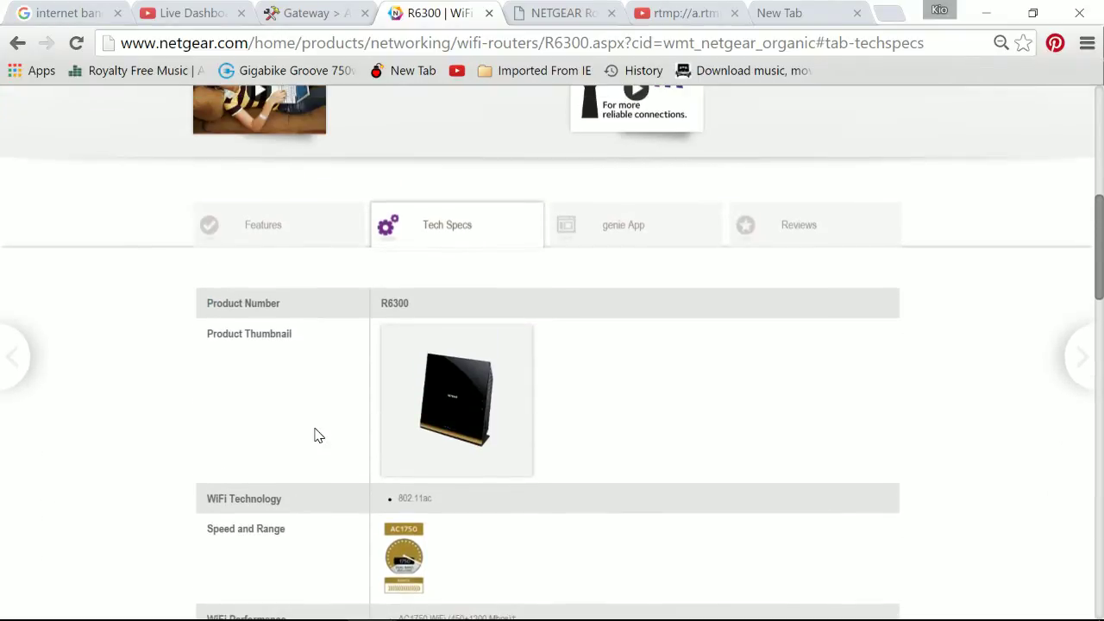
- Show the R6300's features overview and read its speed, WiFi range, reliability, sharing, ease of use and security sections
click(272, 235)
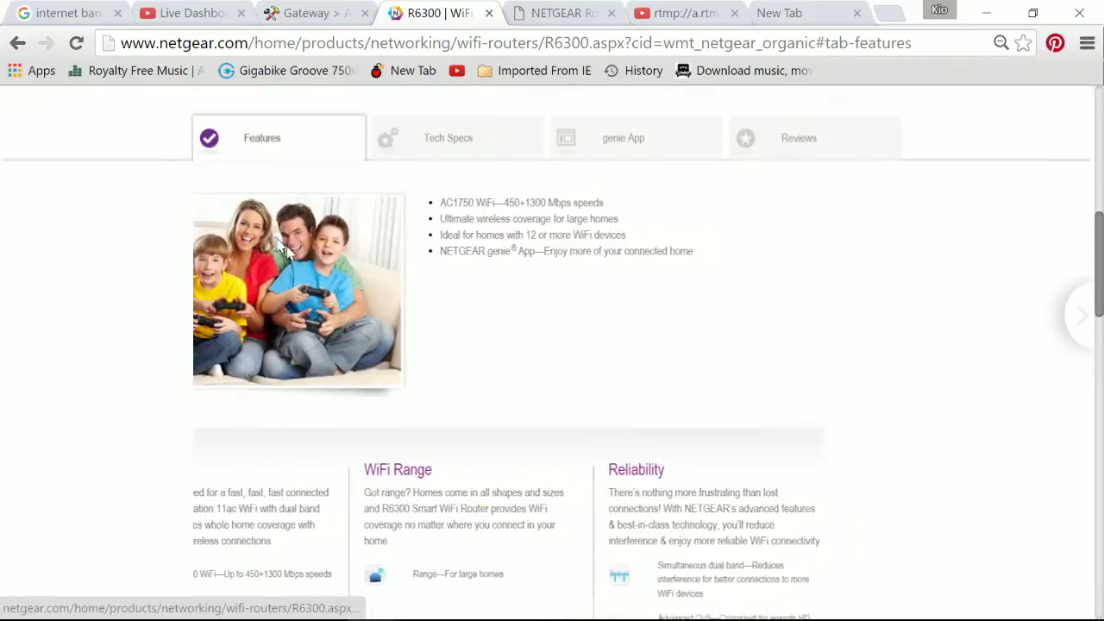
scroll(653, 468, down, 2)
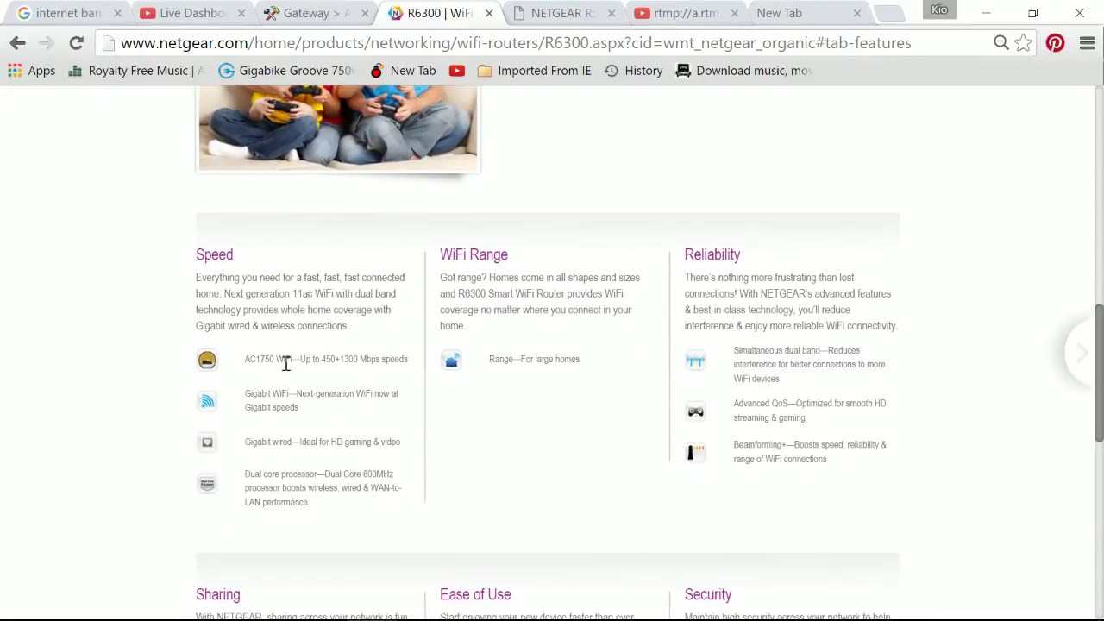
scroll(324, 458, down, 5)
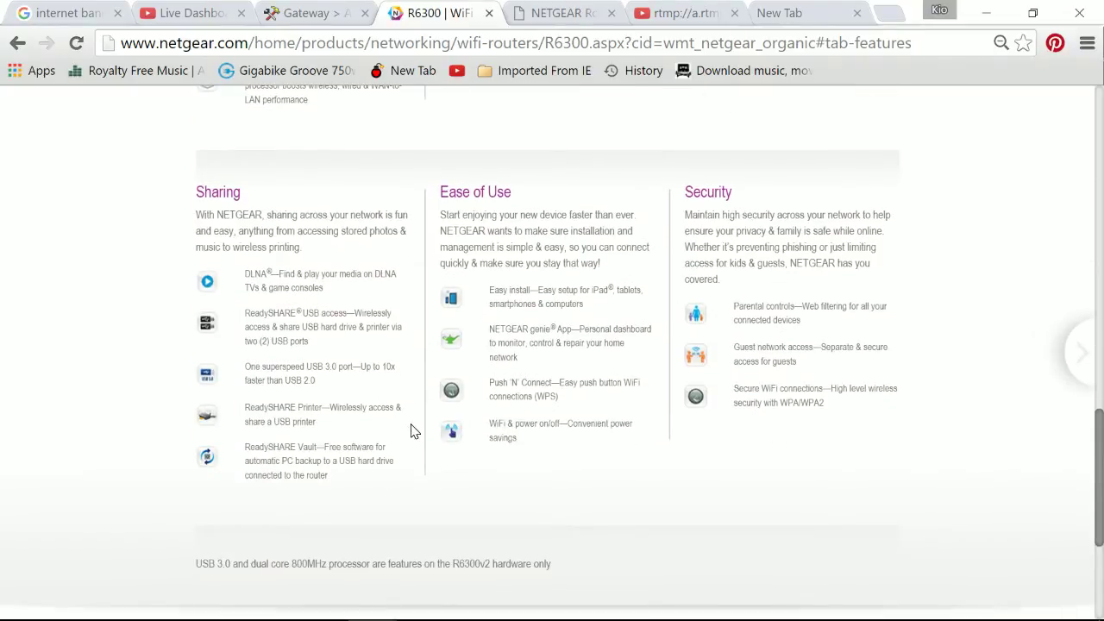
scroll(695, 455, up, 2)
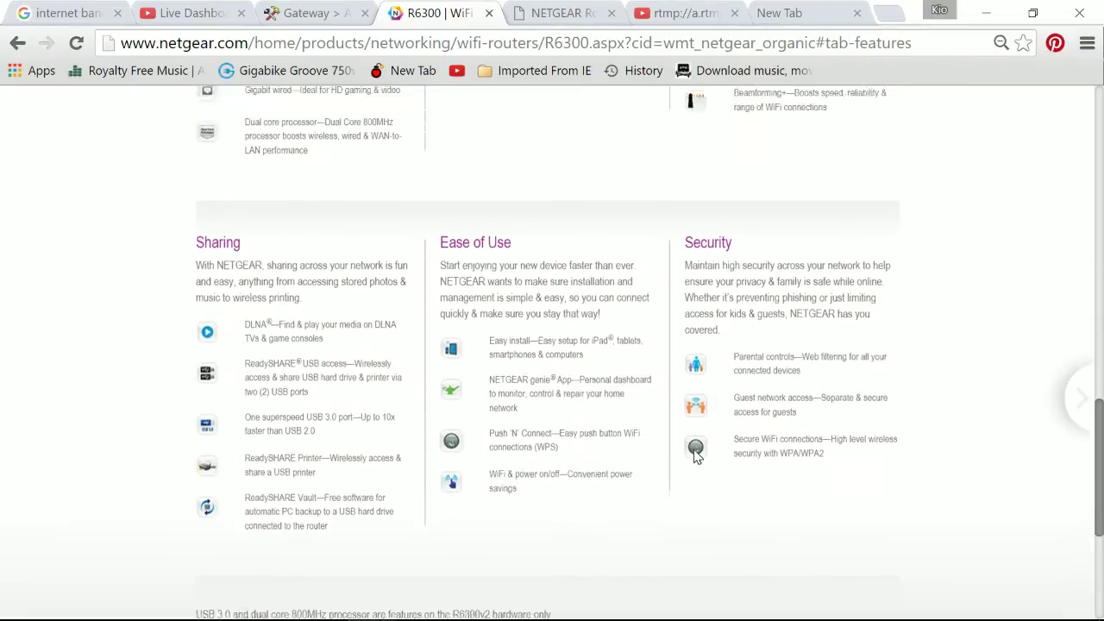
- Highlight the R6300 description's text on reliable streaming, Beamforming+ and dual band technology, and clear the selection
scroll(695, 455, up, 10)
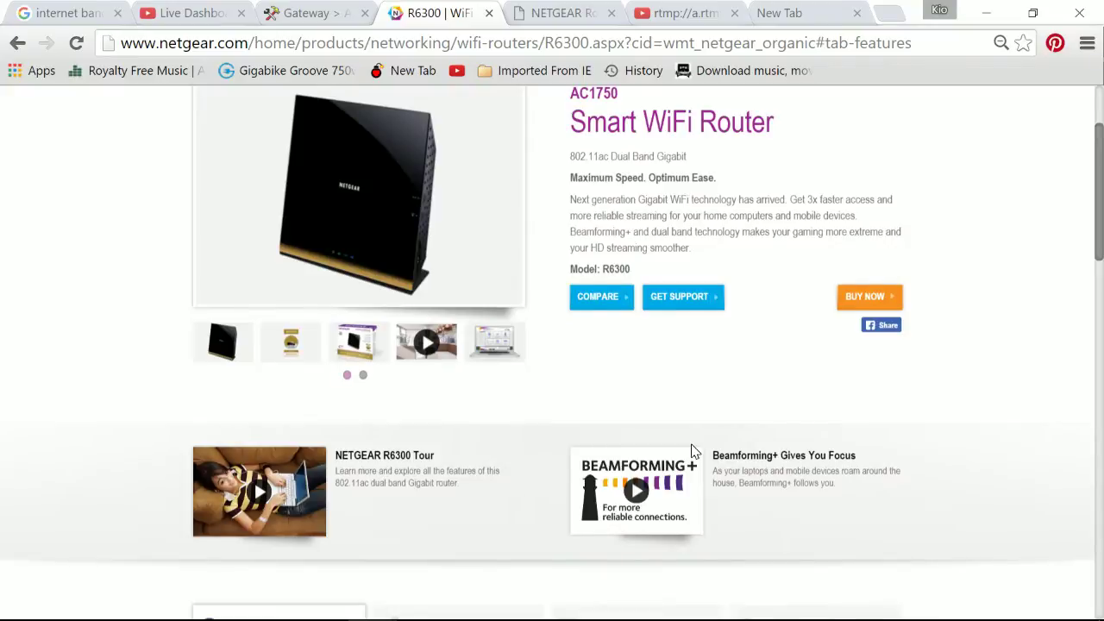
scroll(695, 452, up, 3)
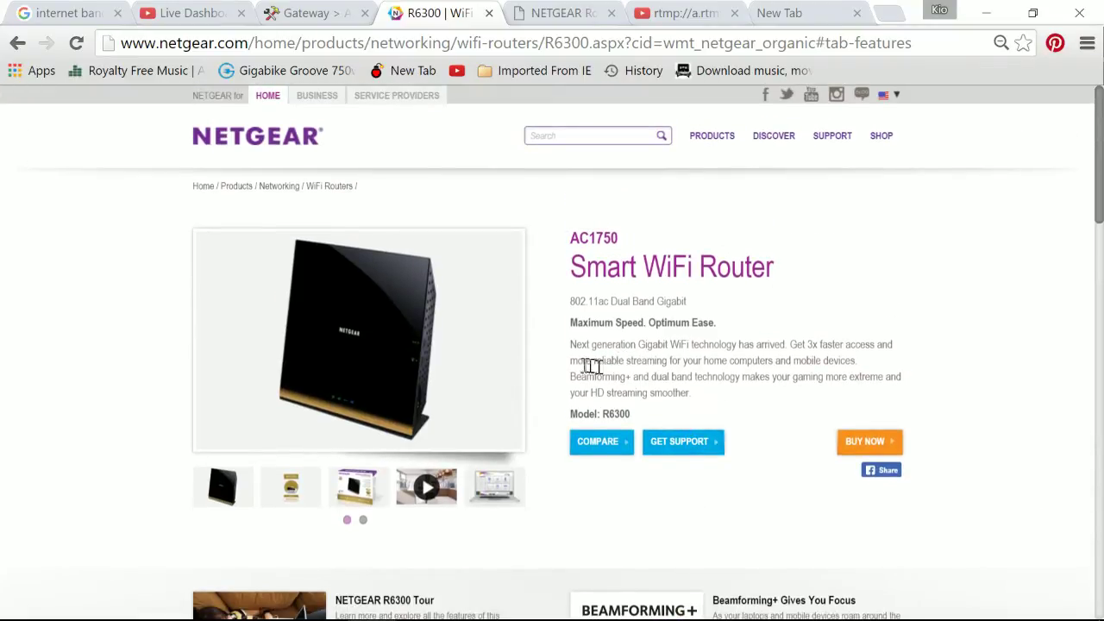
drag(576, 362, 740, 363)
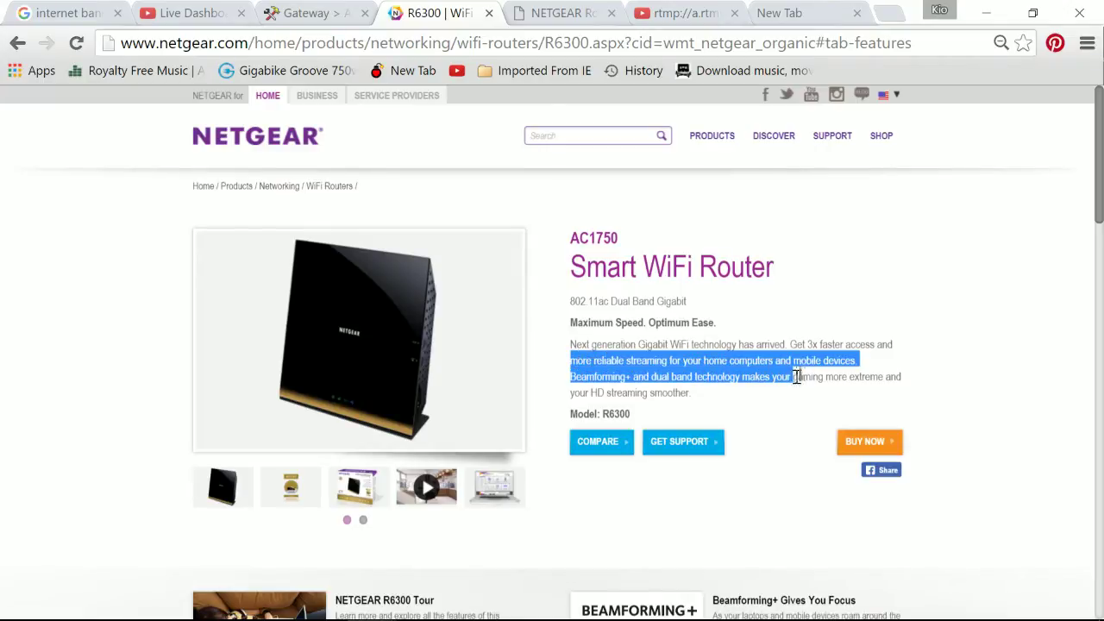
click(714, 399)
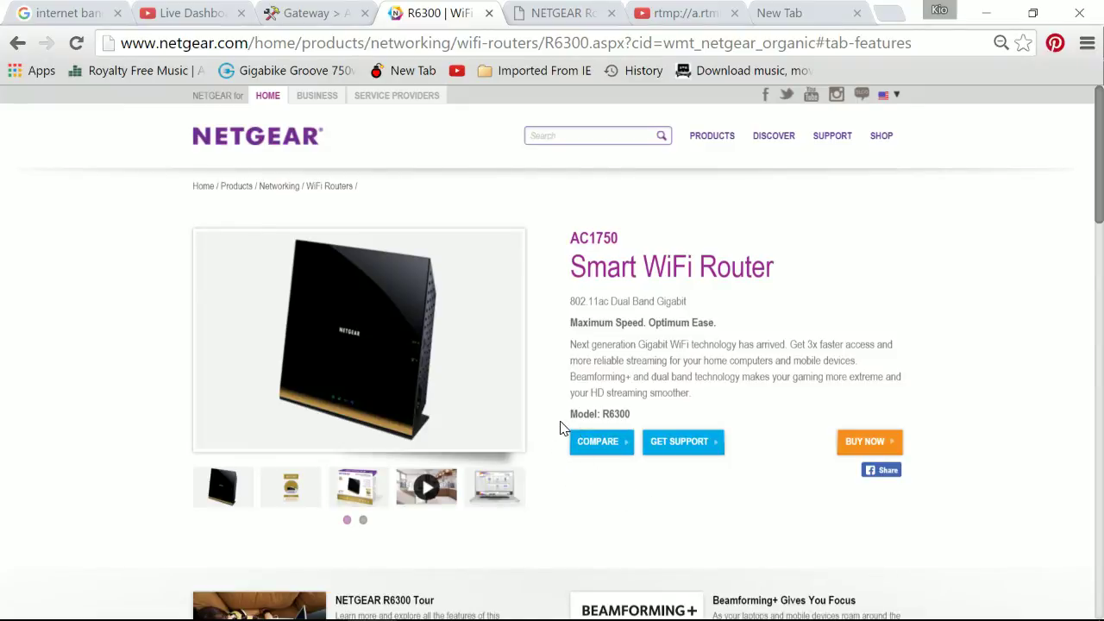
- Go back two views on the R6300 product page and switch to the NETGEAR genie home page to review its status overview
click(18, 42)
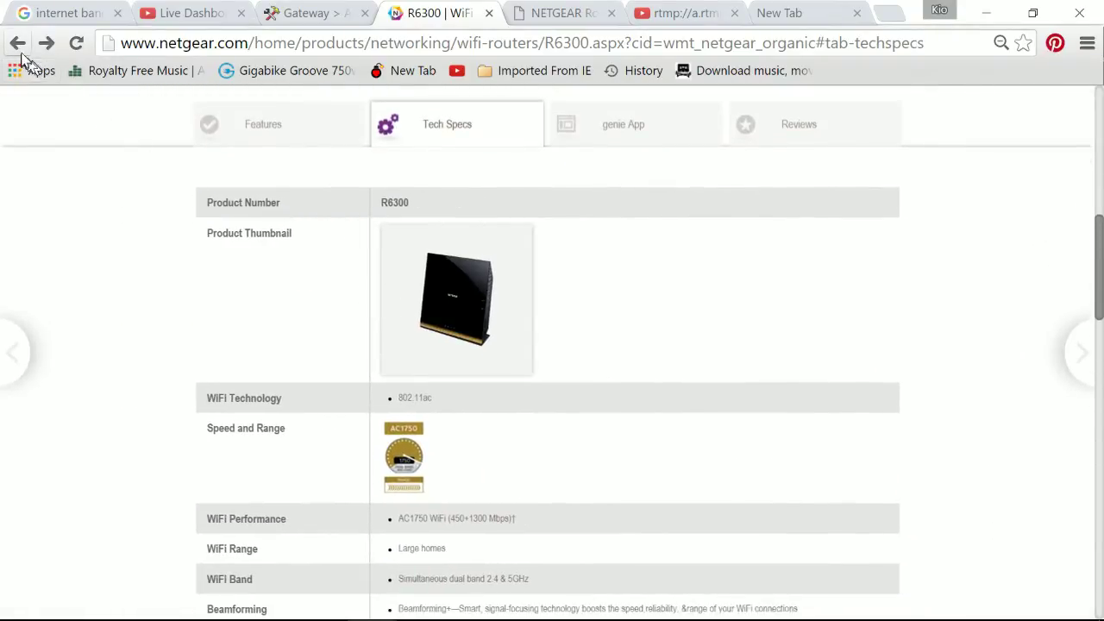
click(18, 42)
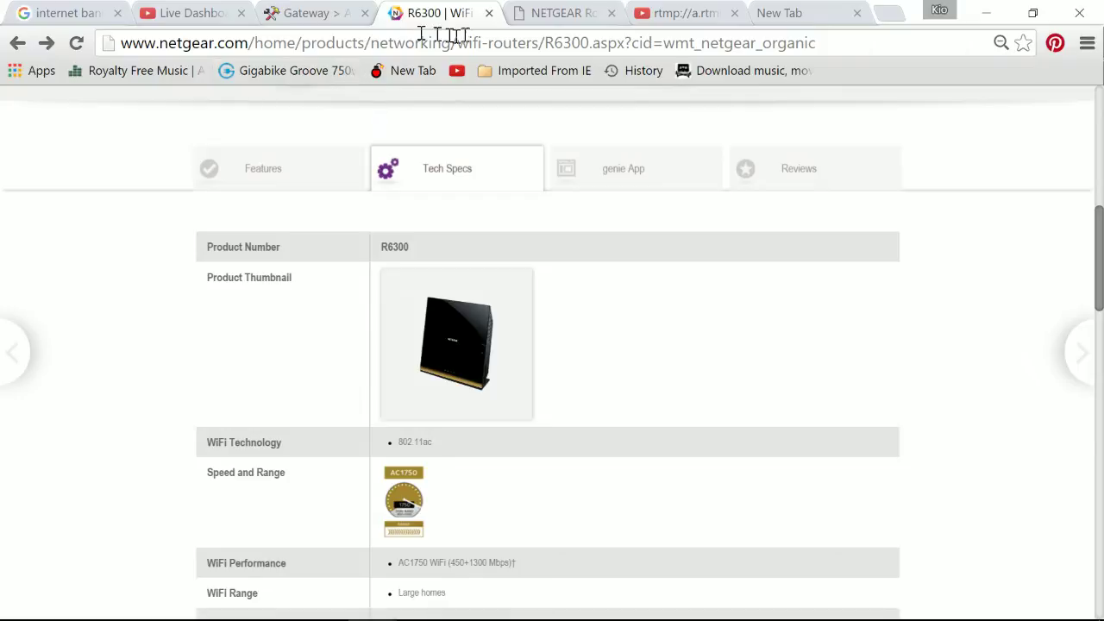
click(546, 21)
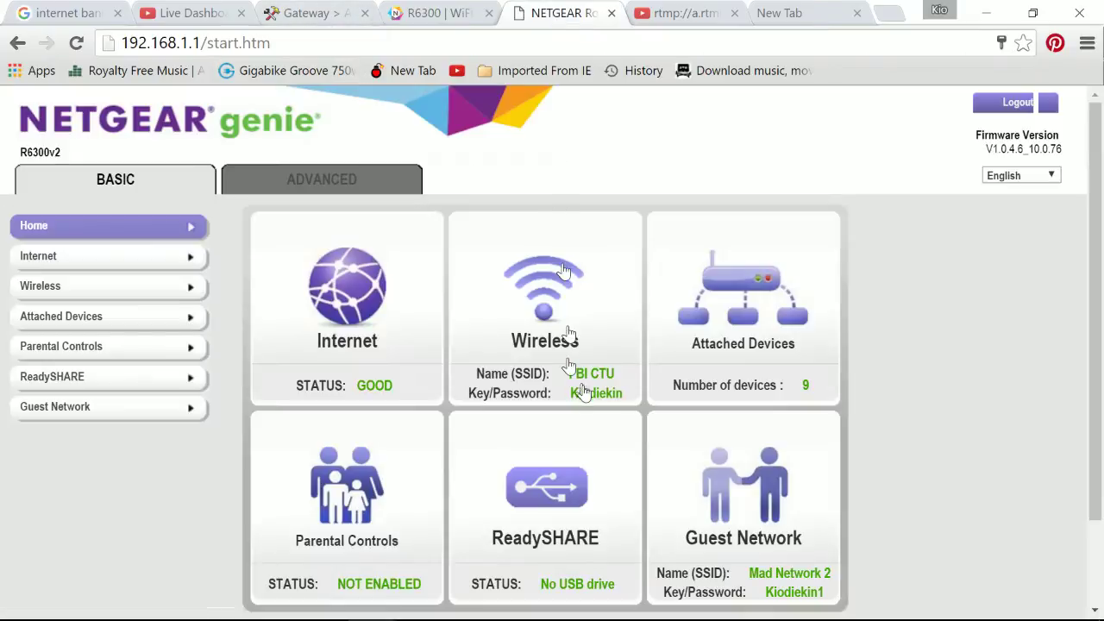
scroll(698, 509, down, 3)
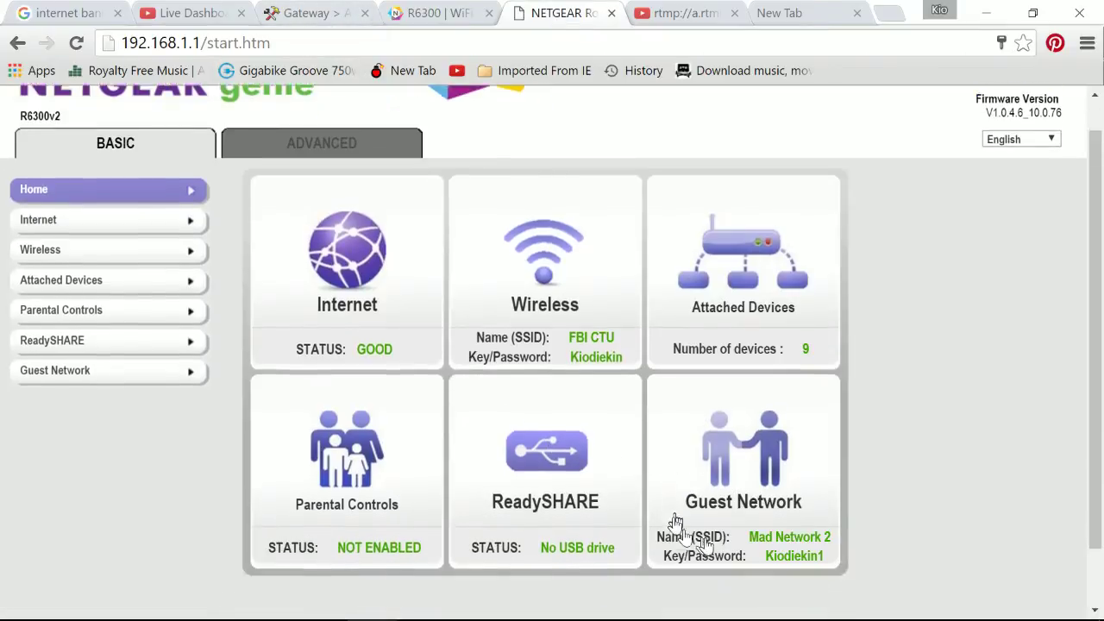
scroll(604, 479, up, 3)
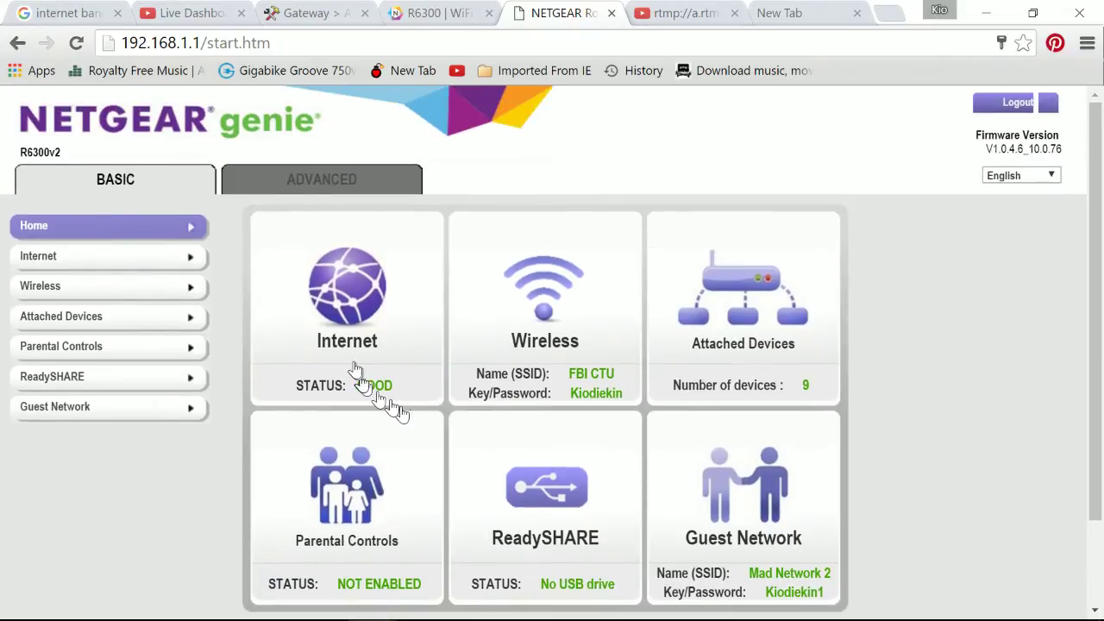
- Open the router's wireless setup and review the 2.4GHz and 5GHz networks' channel, mode and security settings
click(76, 286)
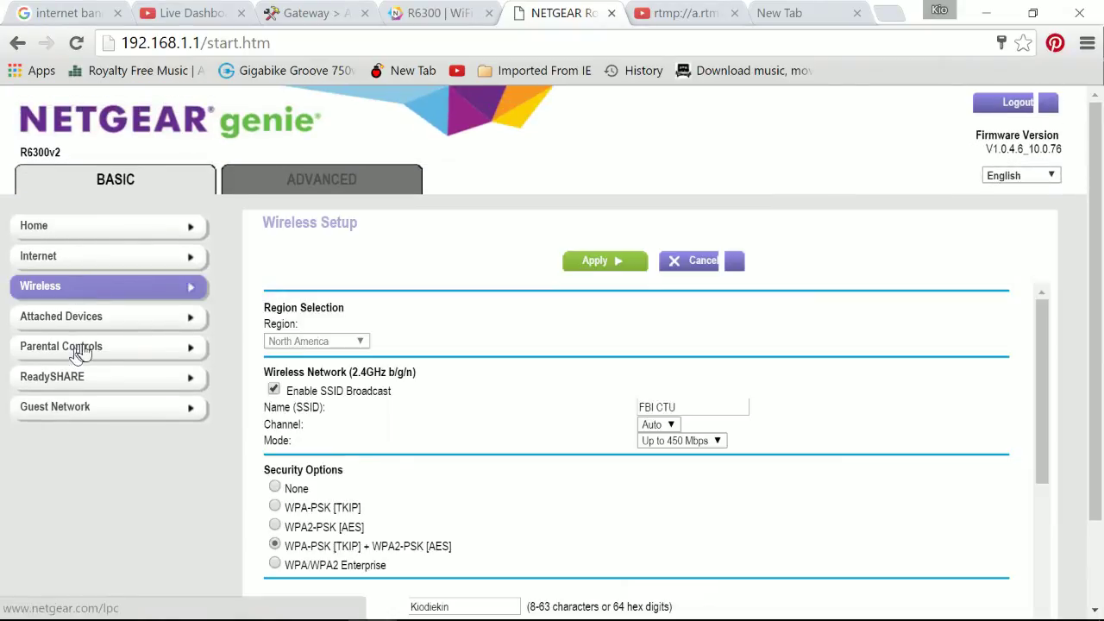
scroll(607, 514, down, 3)
scroll(627, 488, up, 3)
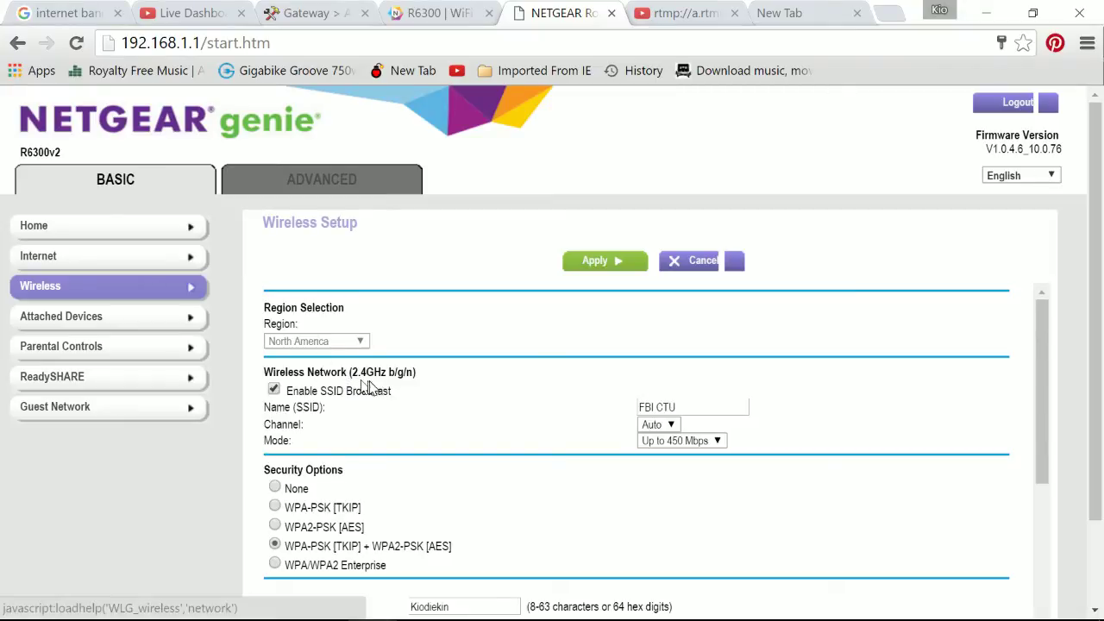
scroll(554, 438, down, 5)
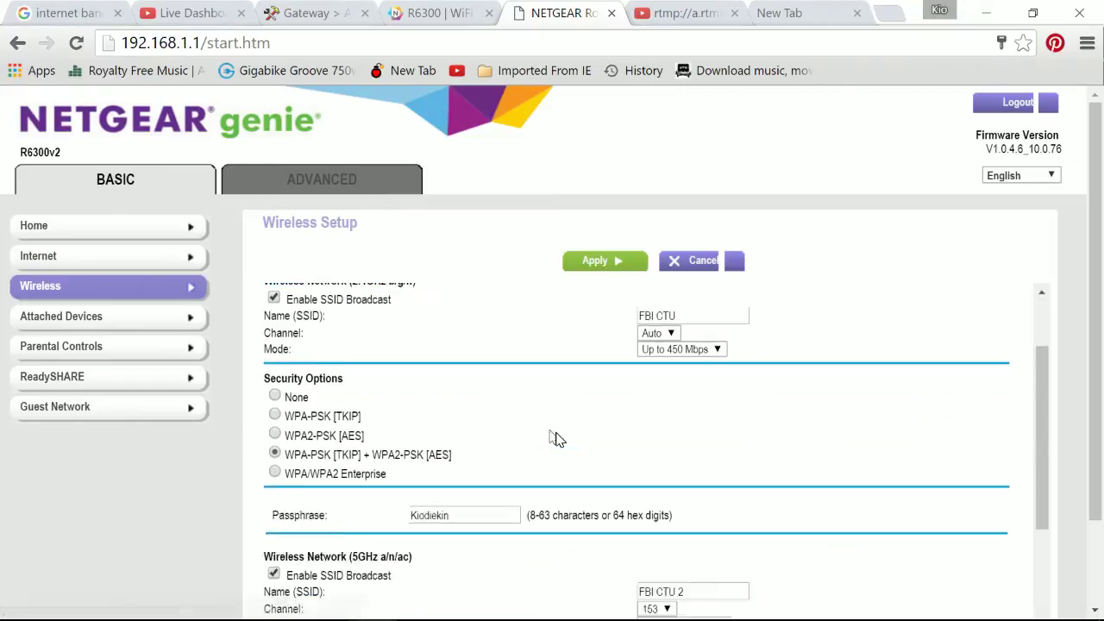
scroll(421, 465, down, 2)
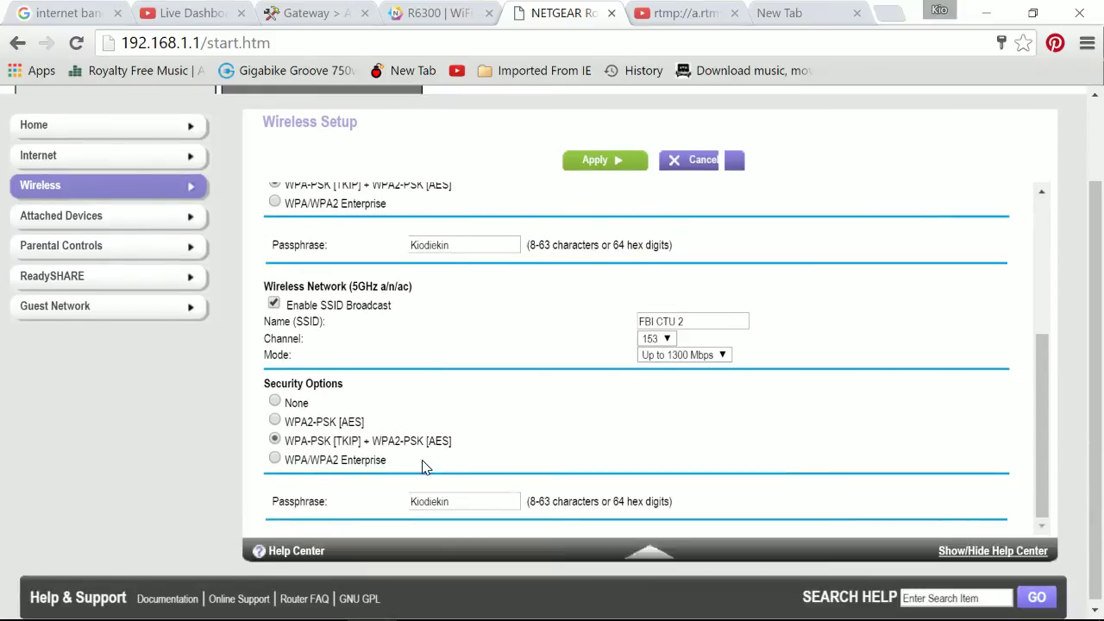
- Check the 5GHz network's speed mode without changing it, and return to the 2.4GHz network's settings
scroll(460, 482, up, 2)
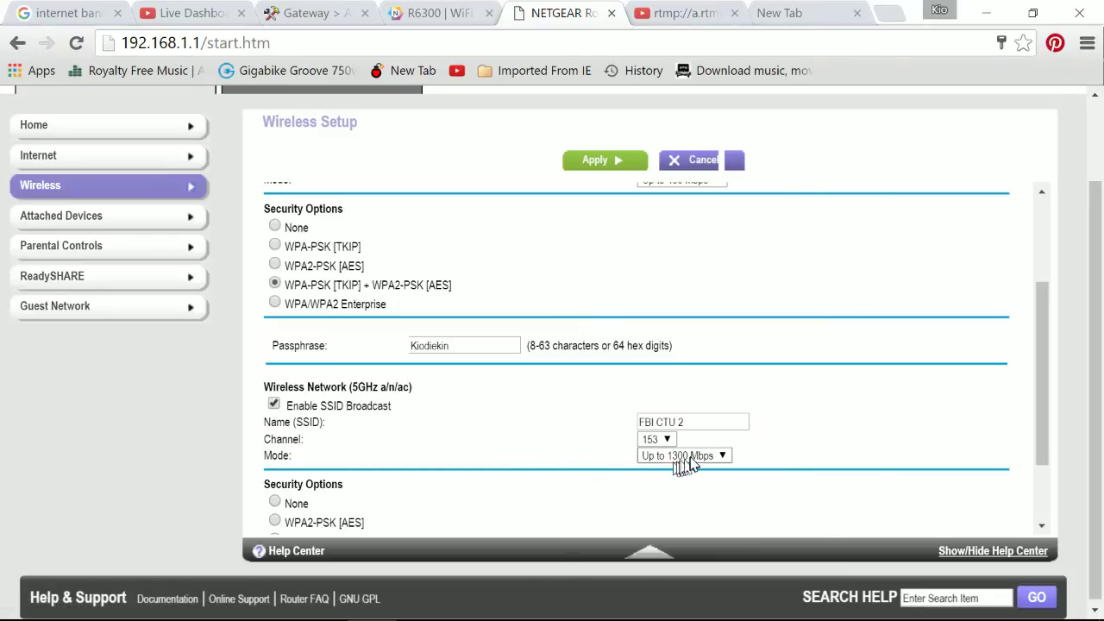
click(729, 457)
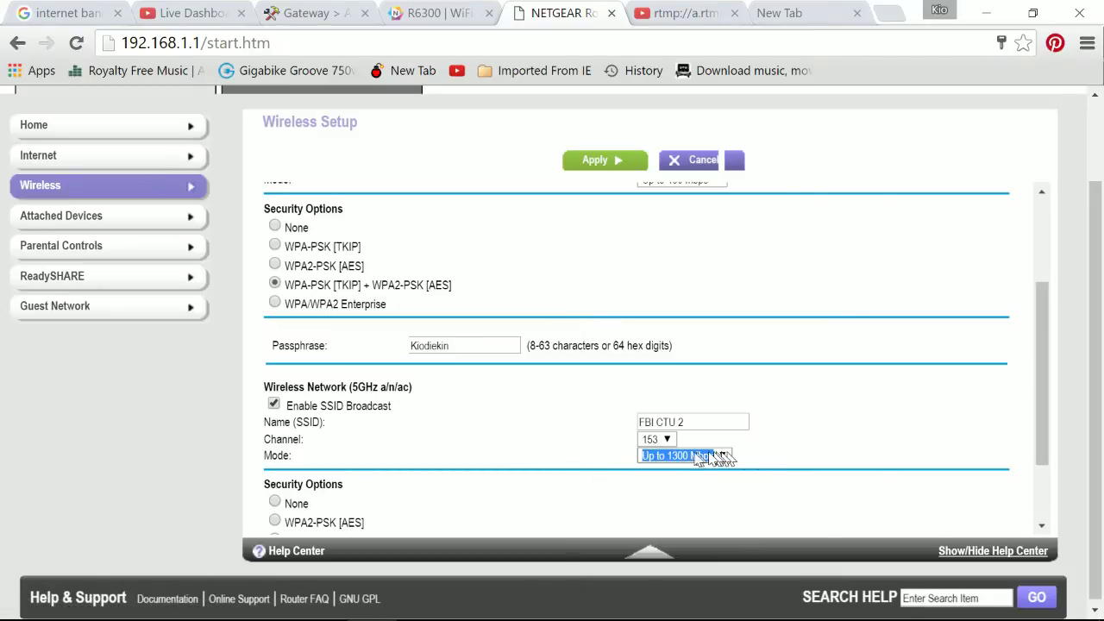
click(600, 454)
scroll(638, 474, up, 2)
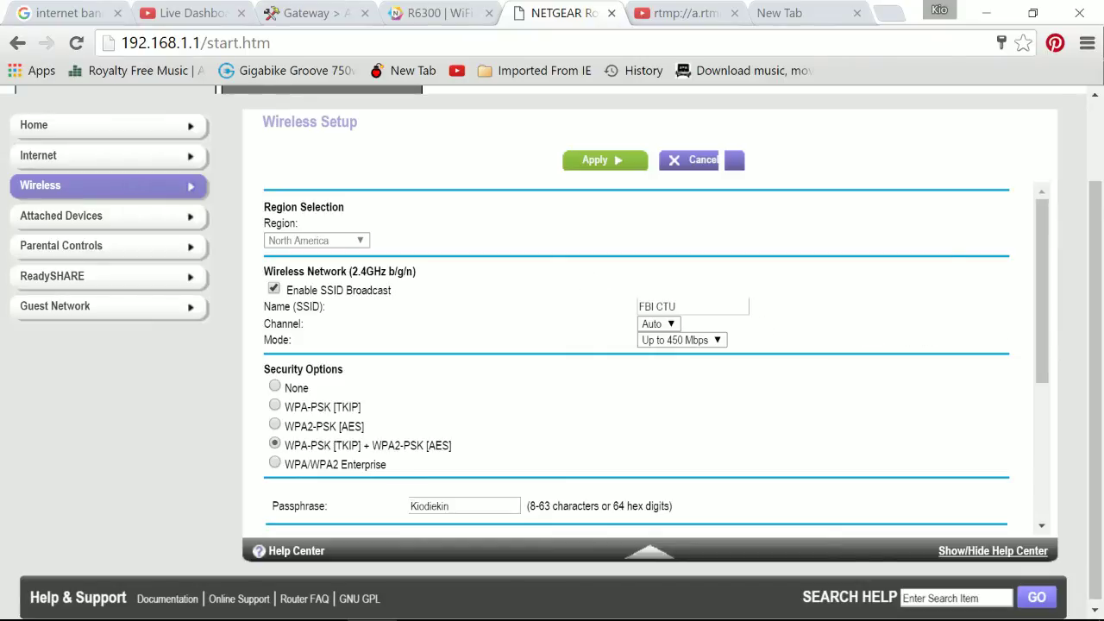
- Switch to the gateway's At a Glance page and review its home network status and connected devices
click(300, 17)
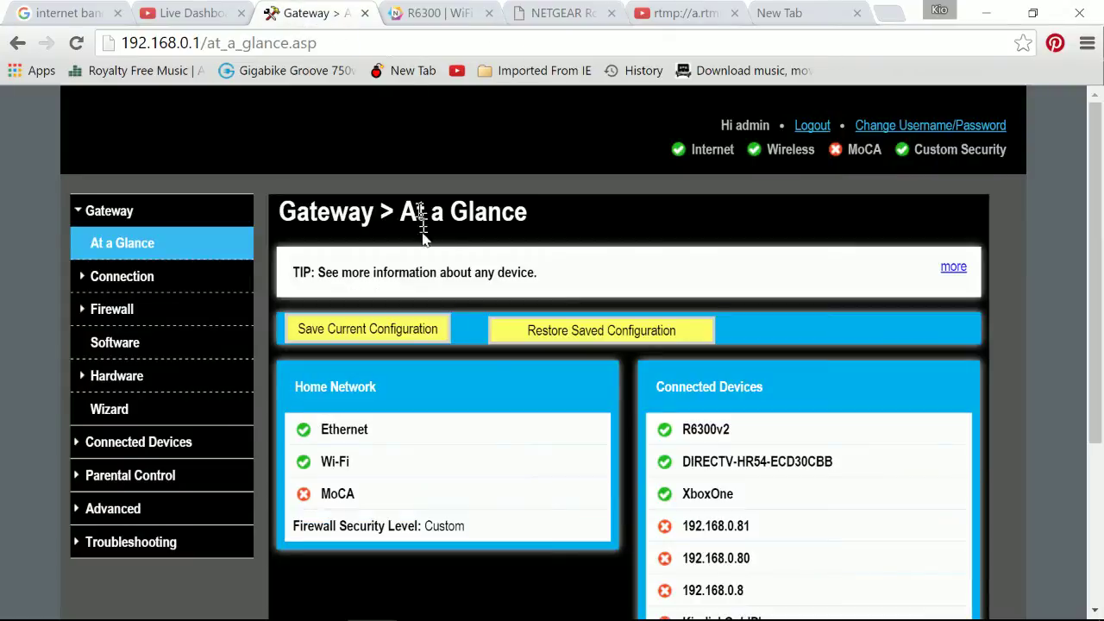
scroll(477, 500, down, 3)
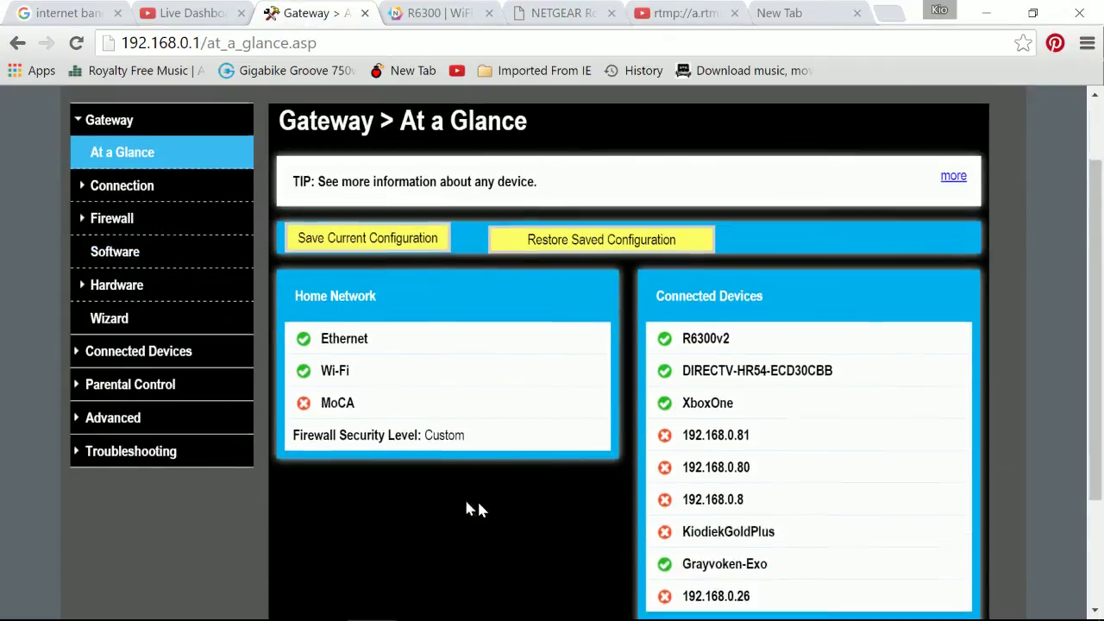
- Open the gateway's System Hardware page and review its model, processor speed and memory details
scroll(481, 510, up, 3)
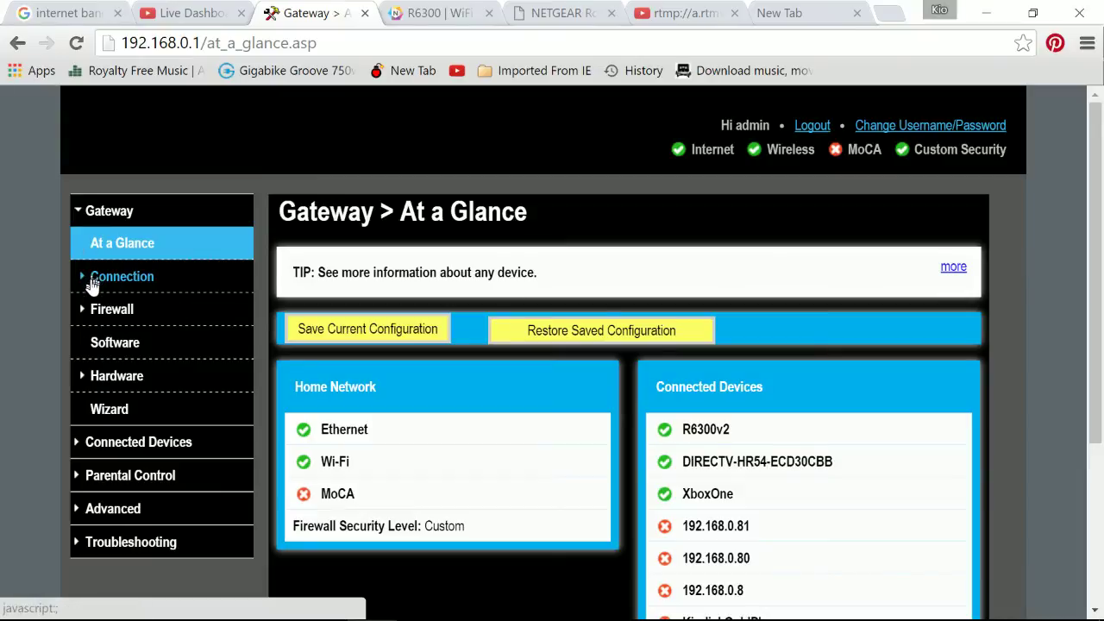
click(98, 378)
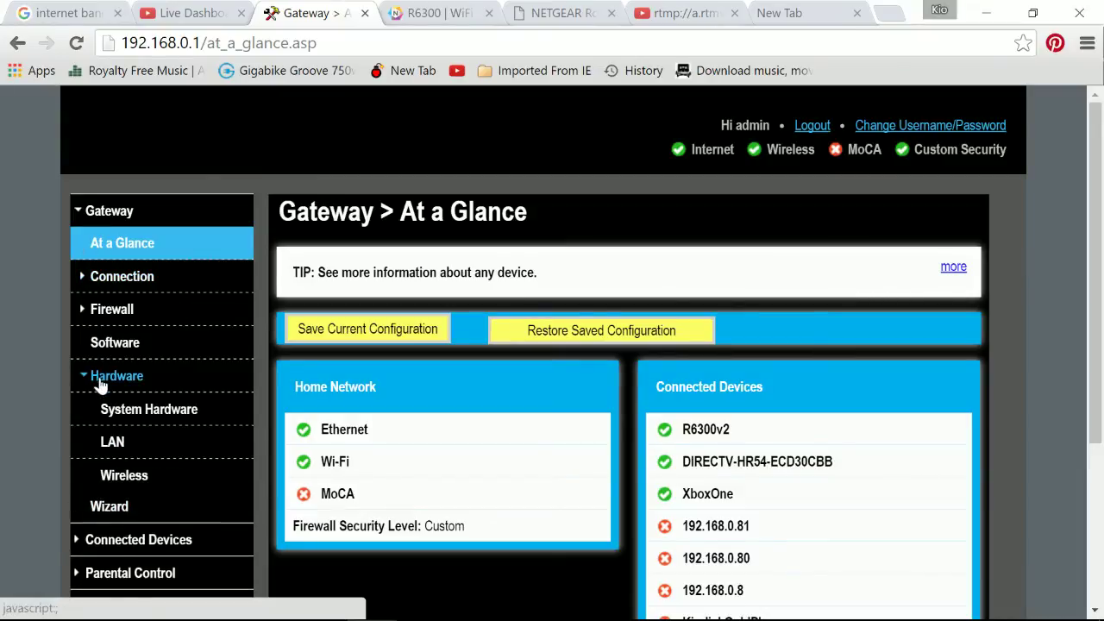
click(134, 436)
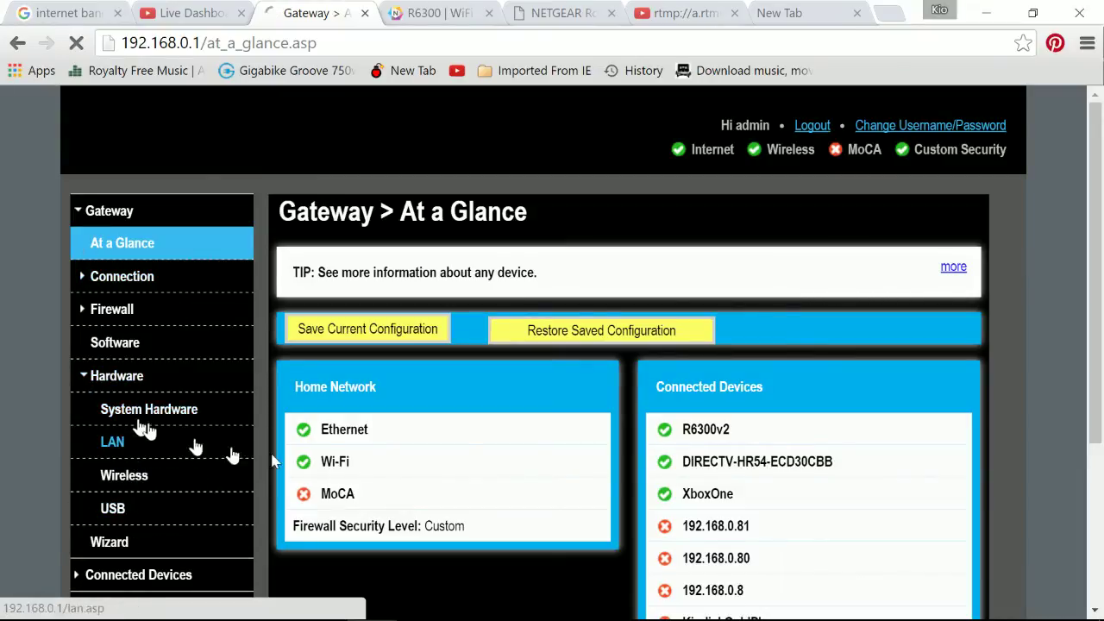
scroll(508, 510, down, 2)
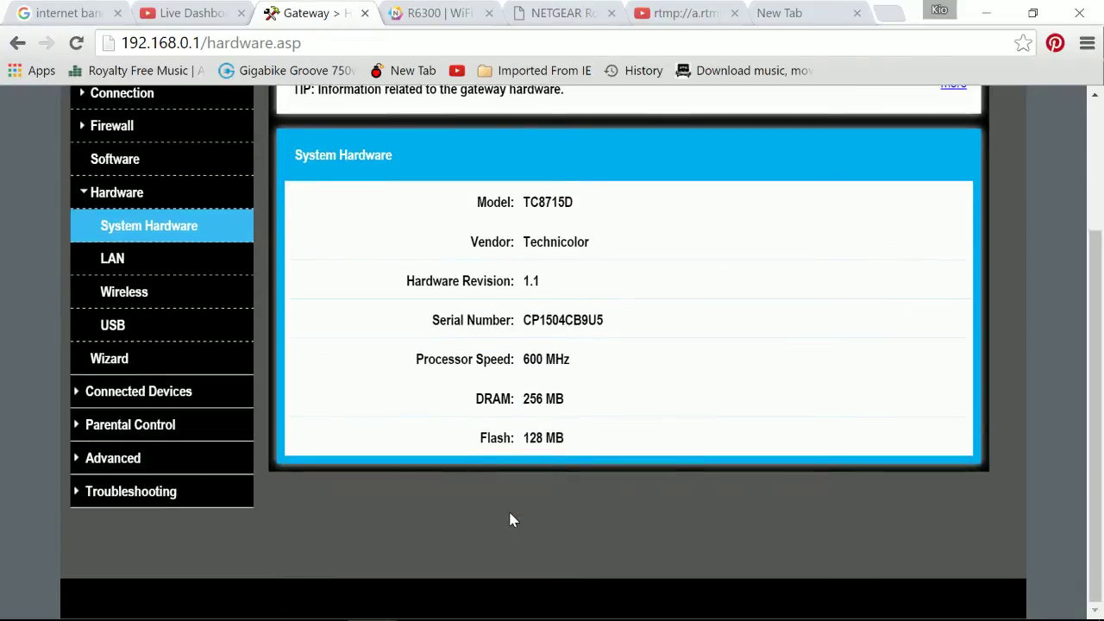
scroll(173, 376, up, 2)
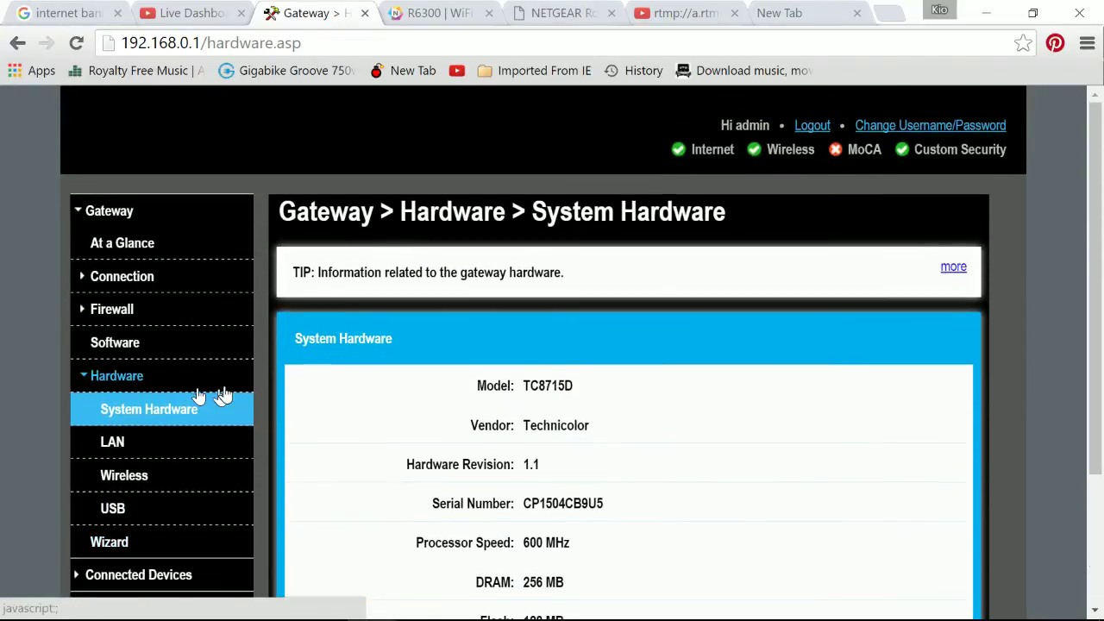
- Return to the gateway's At a Glance page and look over the home network and connected devices
click(115, 251)
scroll(365, 431, down, 3)
scroll(375, 432, up, 2)
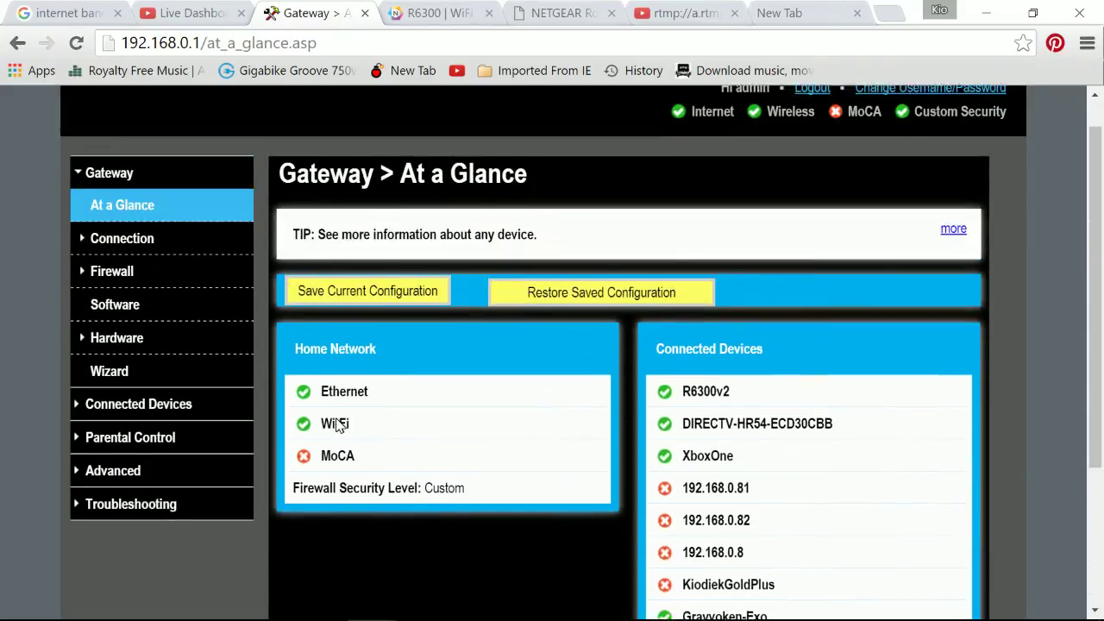
scroll(336, 429, up, 1)
- Open the gateway's connection status page and review the local IP, WAN, MoCA and private Wi-Fi network details
click(100, 313)
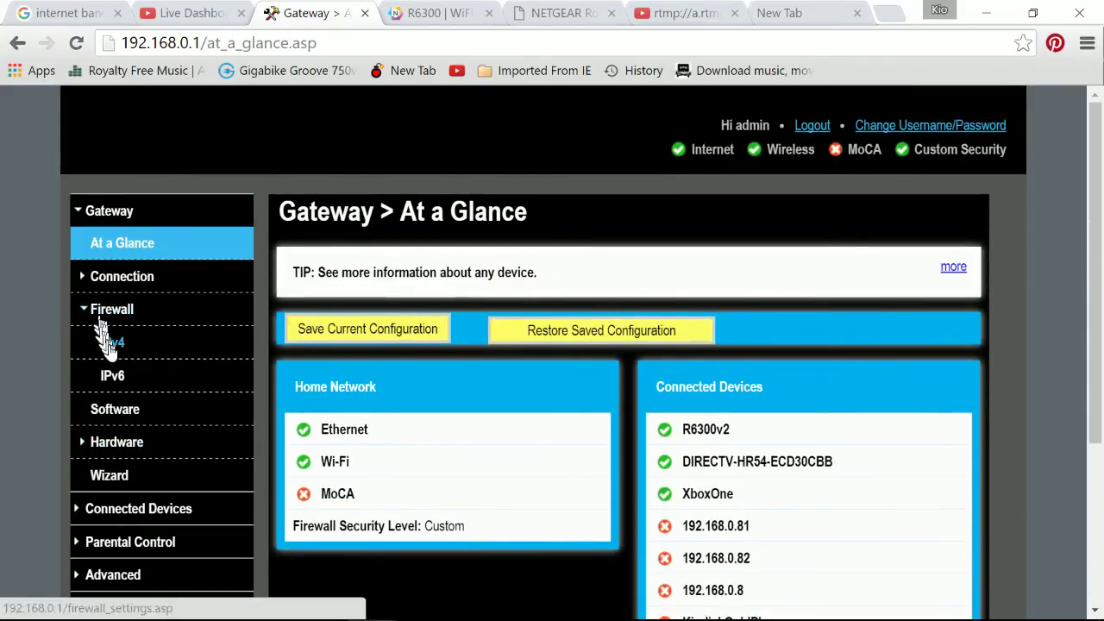
click(101, 277)
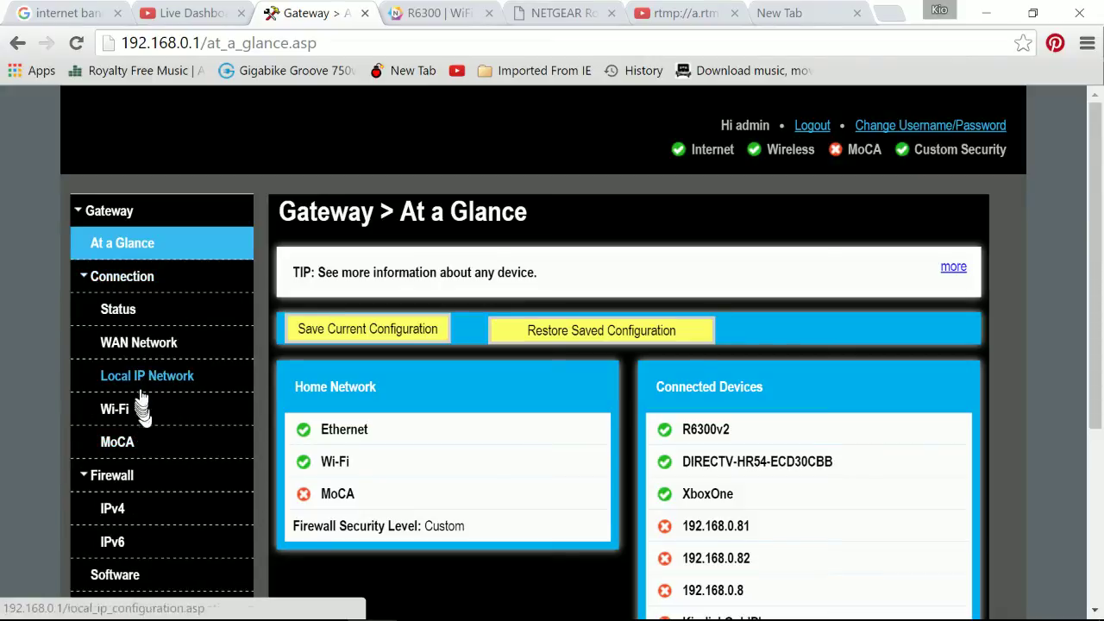
scroll(112, 406, down, 3)
scroll(128, 270, up, 3)
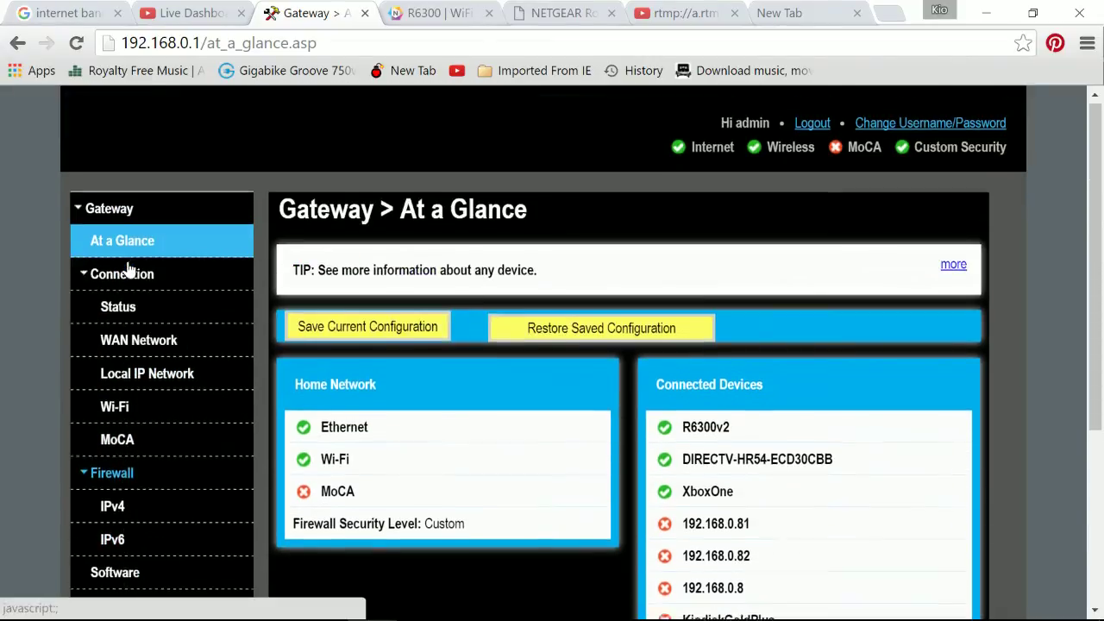
click(117, 308)
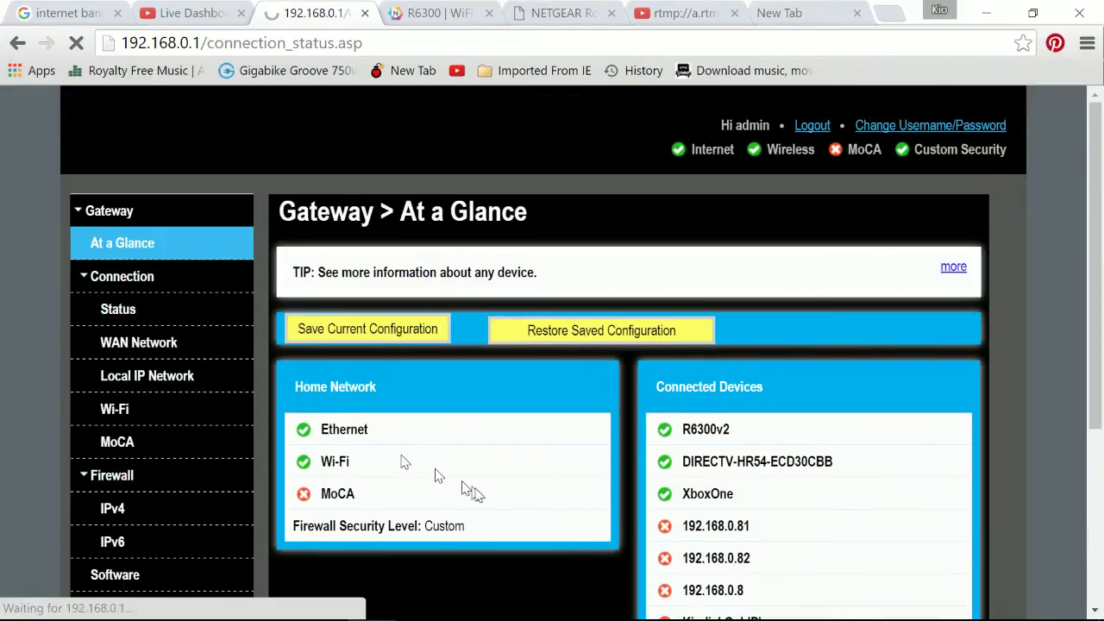
scroll(492, 492, down, 9)
scroll(392, 455, up, 2)
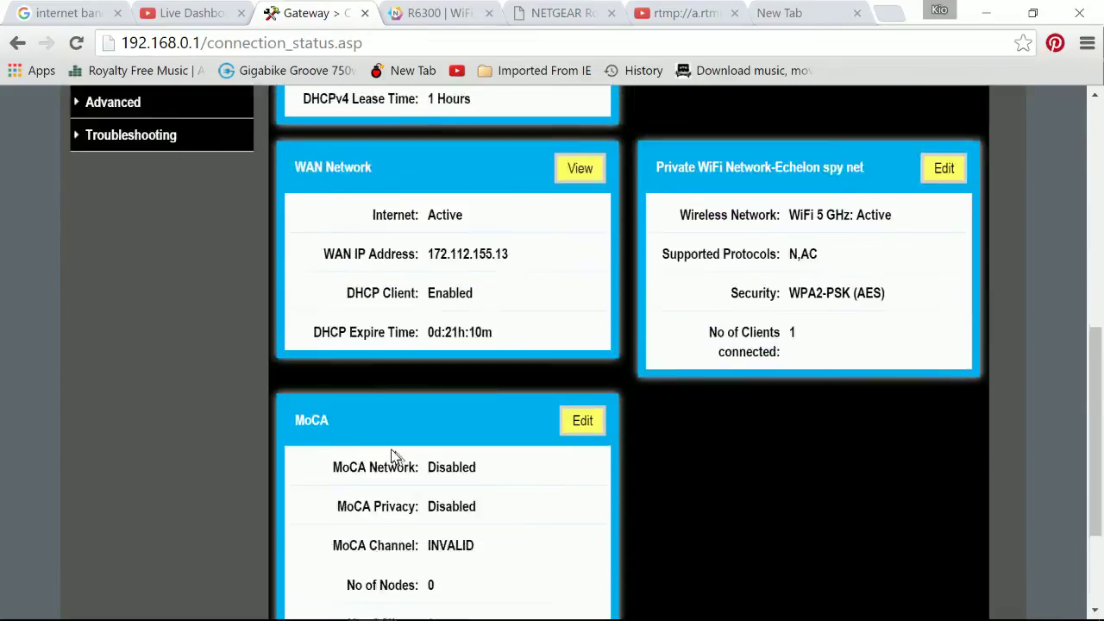
scroll(392, 455, up, 5)
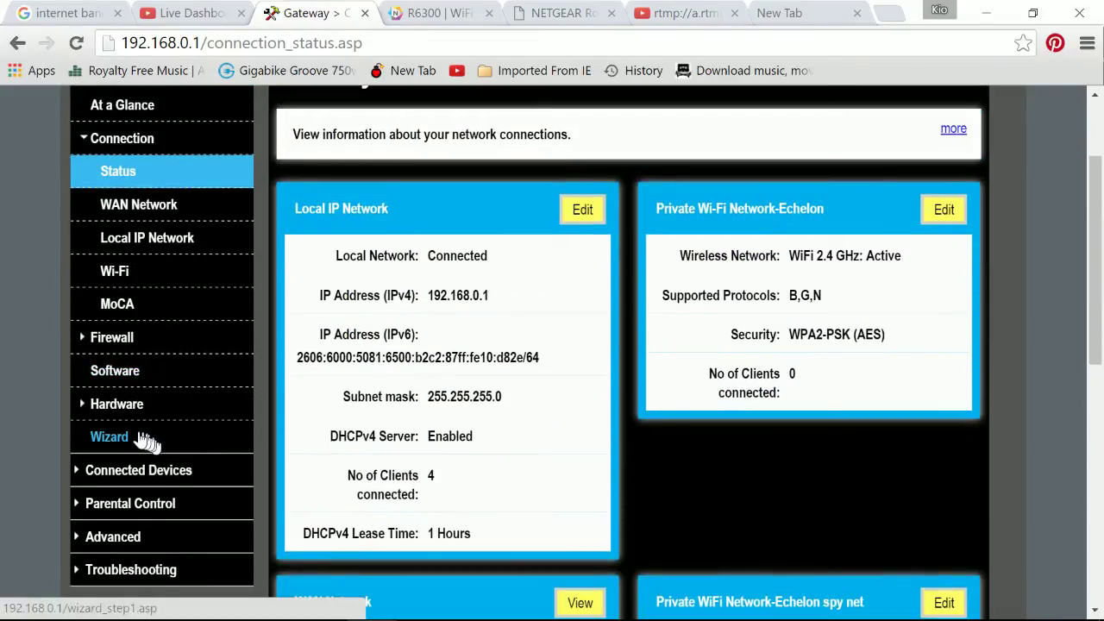
- Open the gateway's LAN hardware page and review the link status and connection speed of the four Ethernet ports
click(103, 406)
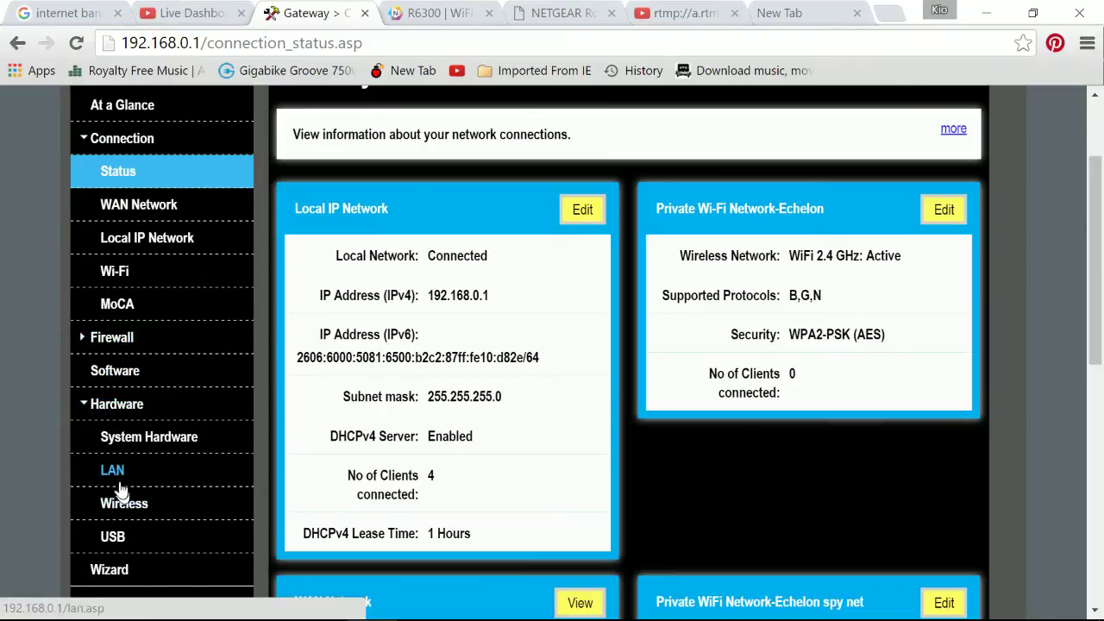
click(117, 474)
scroll(453, 536, down, 3)
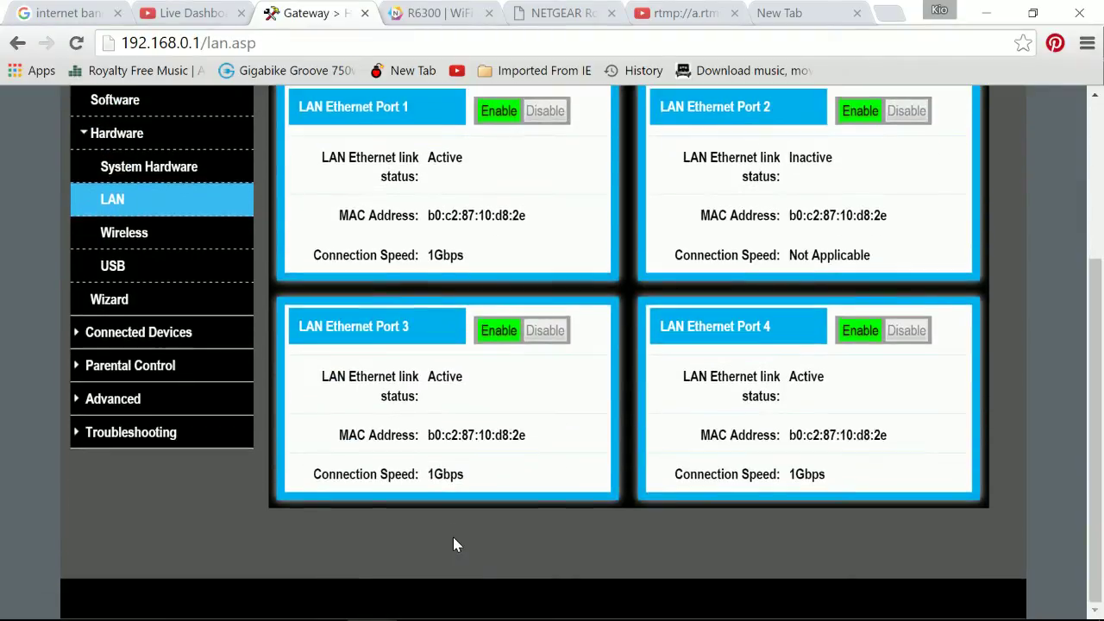
scroll(414, 519, up, 3)
scroll(398, 514, down, 3)
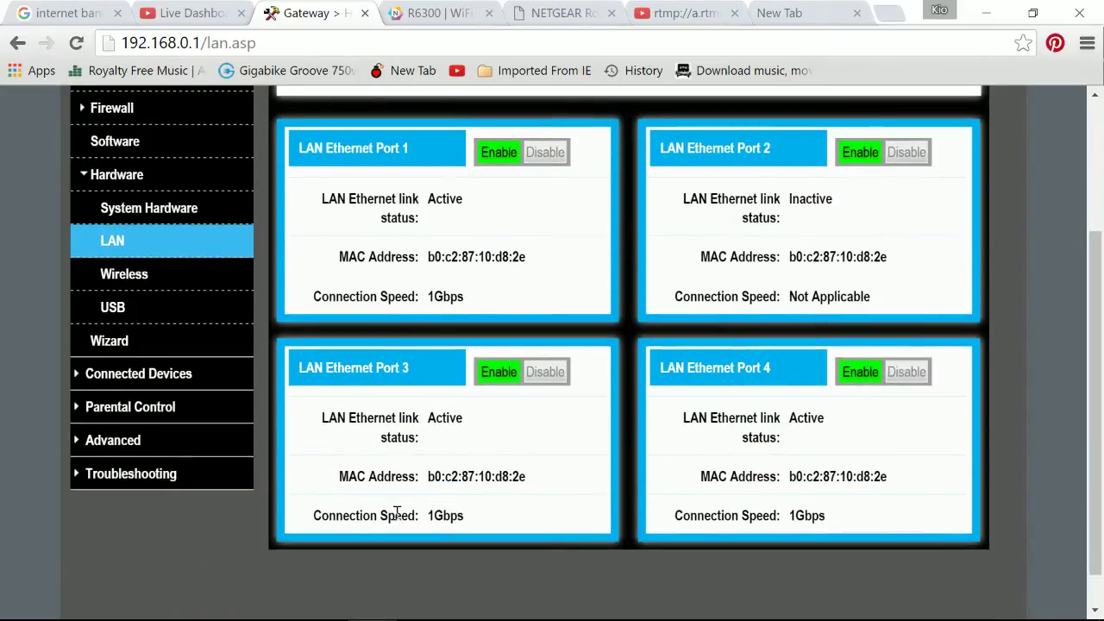
scroll(293, 474, up, 3)
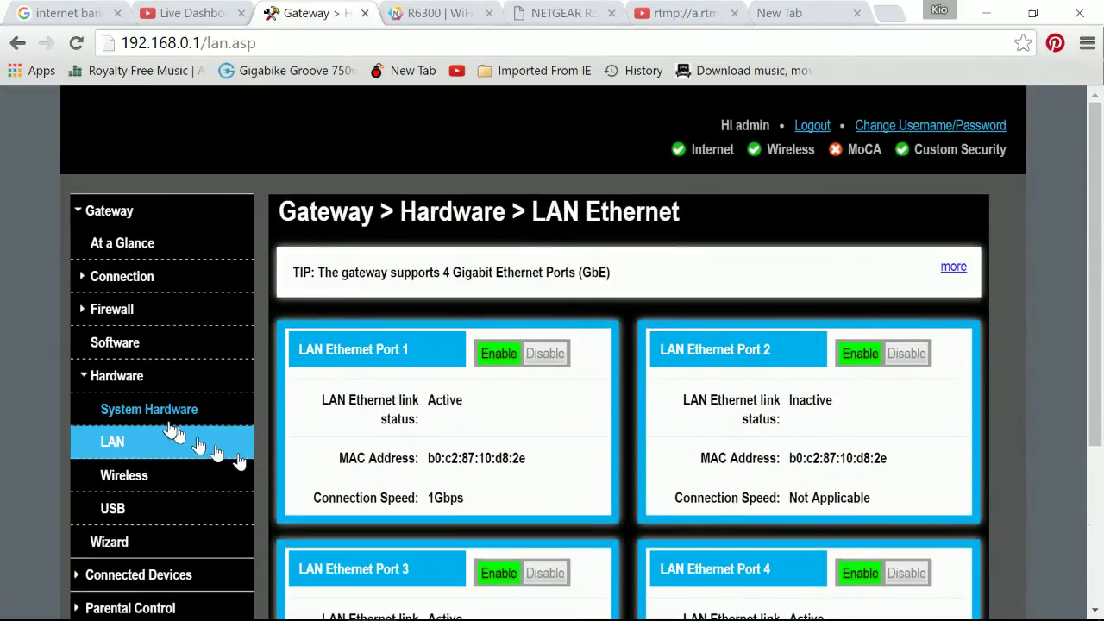
- View the gateway's software version page, and go back to the At a Glance overview
click(115, 348)
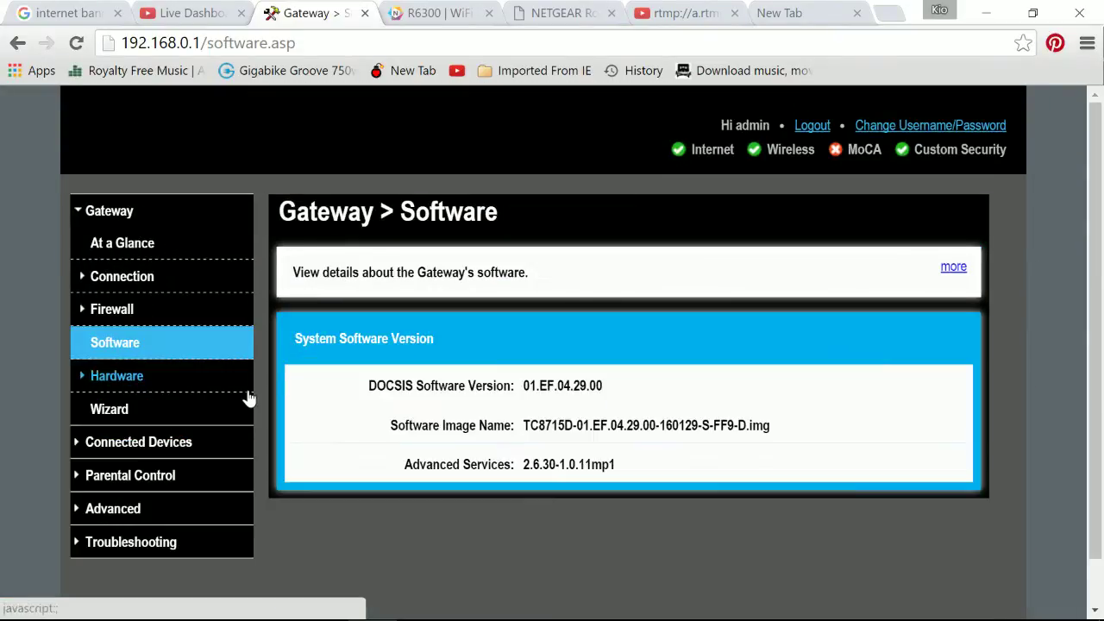
click(112, 249)
scroll(326, 415, down, 3)
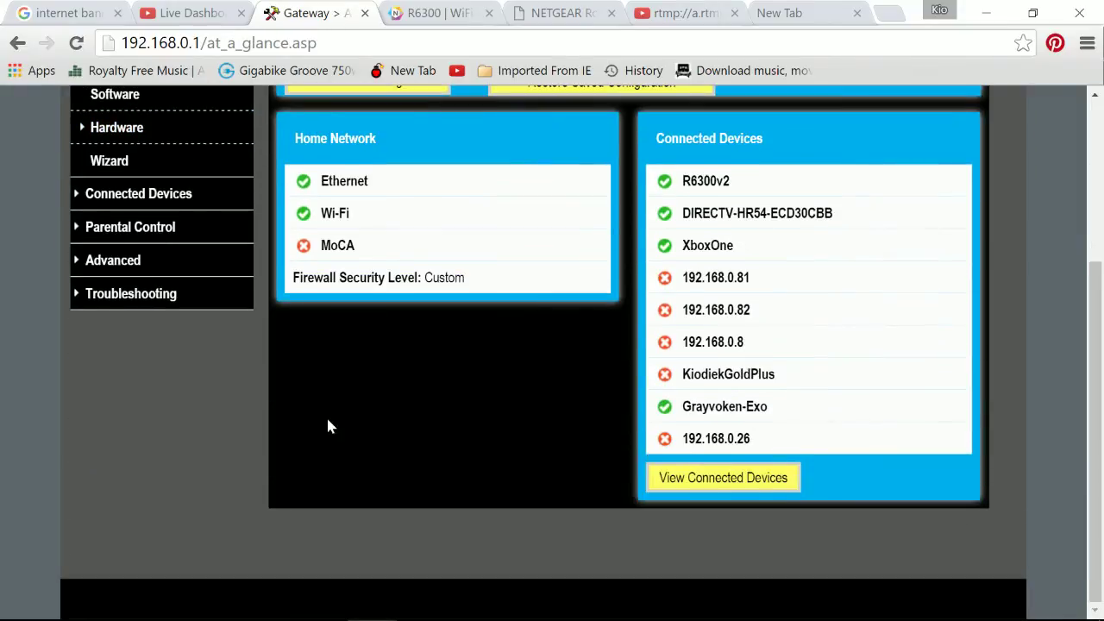
scroll(326, 415, up, 1)
scroll(315, 414, up, 2)
- Open the gateway's MoCA connection page and review its configuration
click(117, 278)
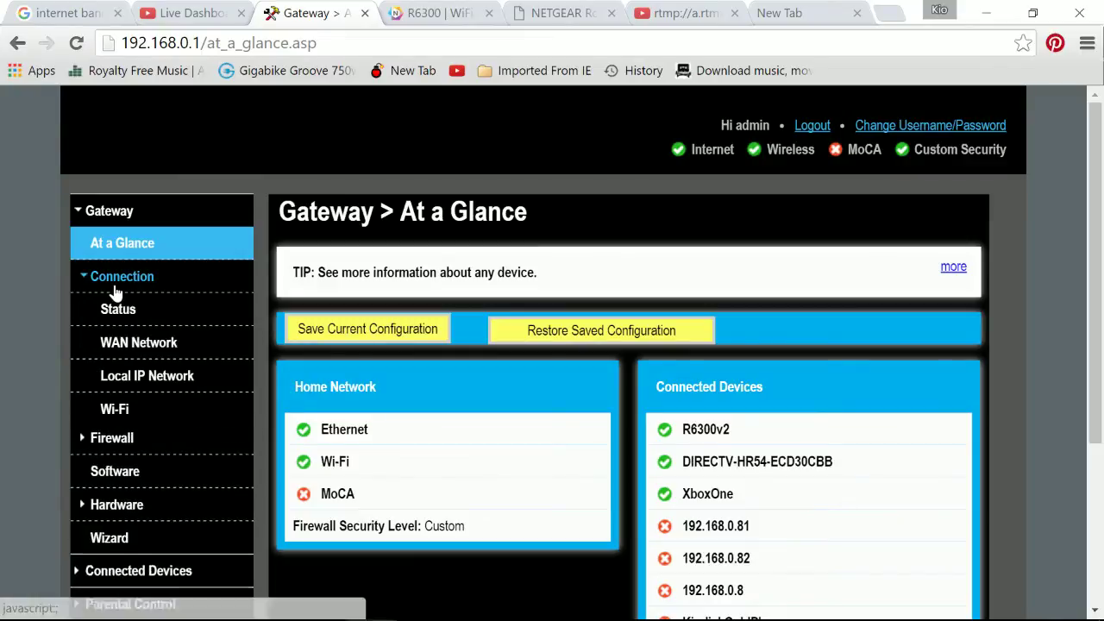
click(125, 442)
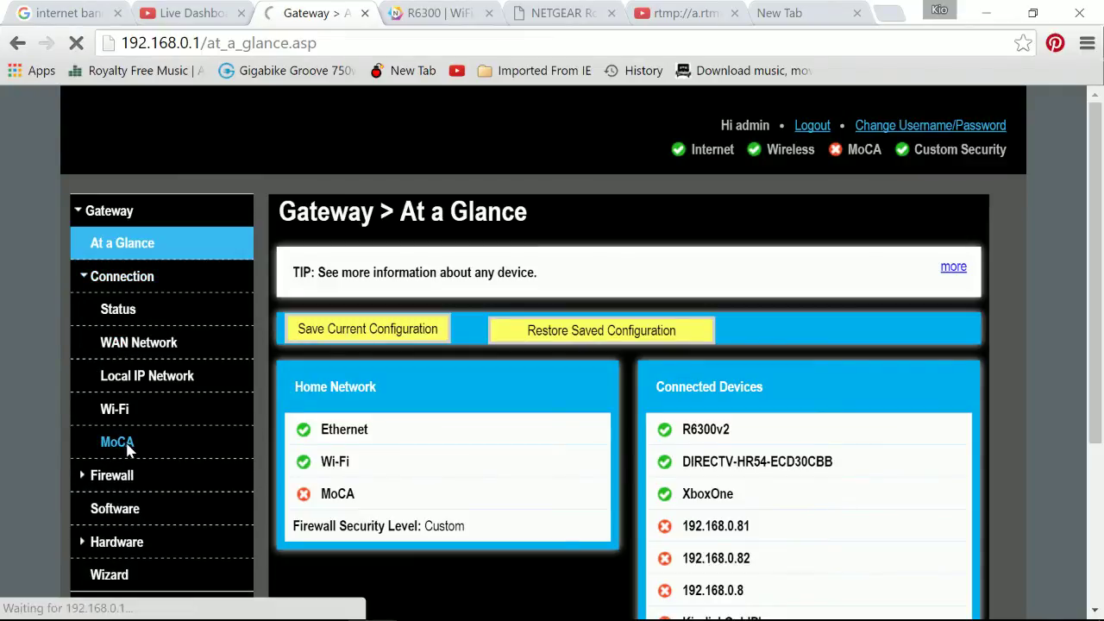
scroll(230, 471, down, 3)
scroll(229, 471, up, 3)
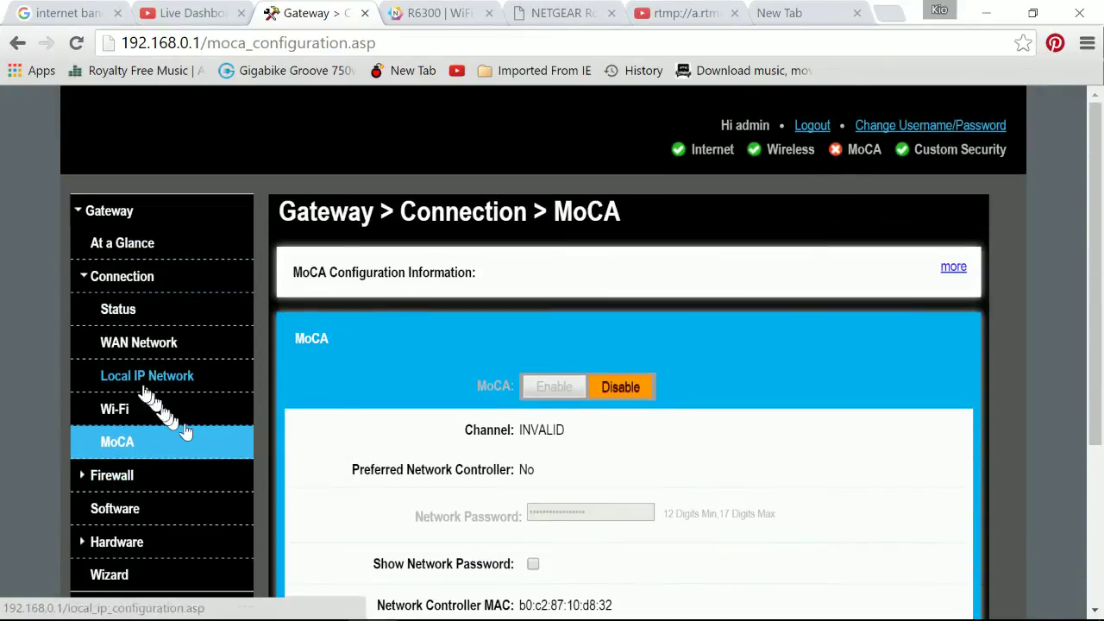
- Open the gateway's WAN Network page and highlight the Channel Bonding Value heading of the Downstream table
click(139, 351)
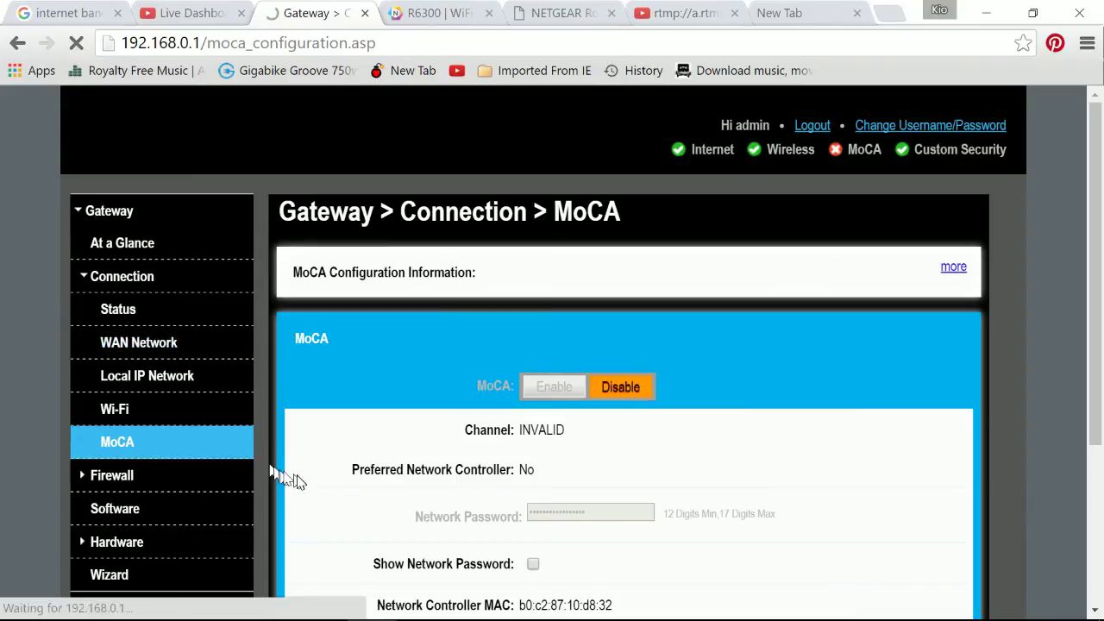
scroll(296, 475, down, 10)
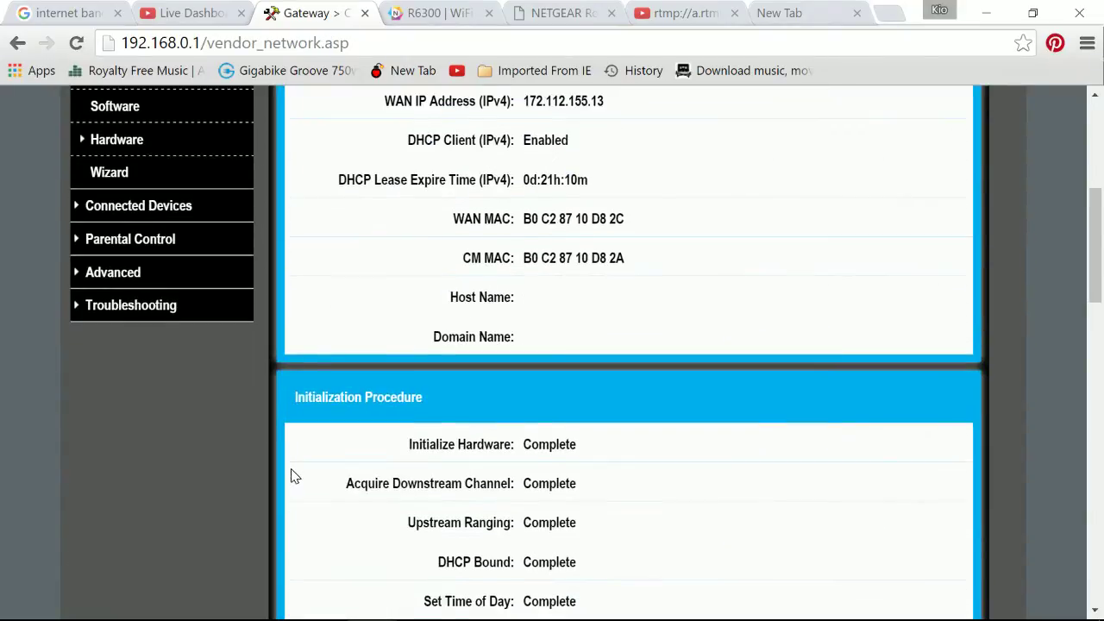
scroll(287, 473, down, 5)
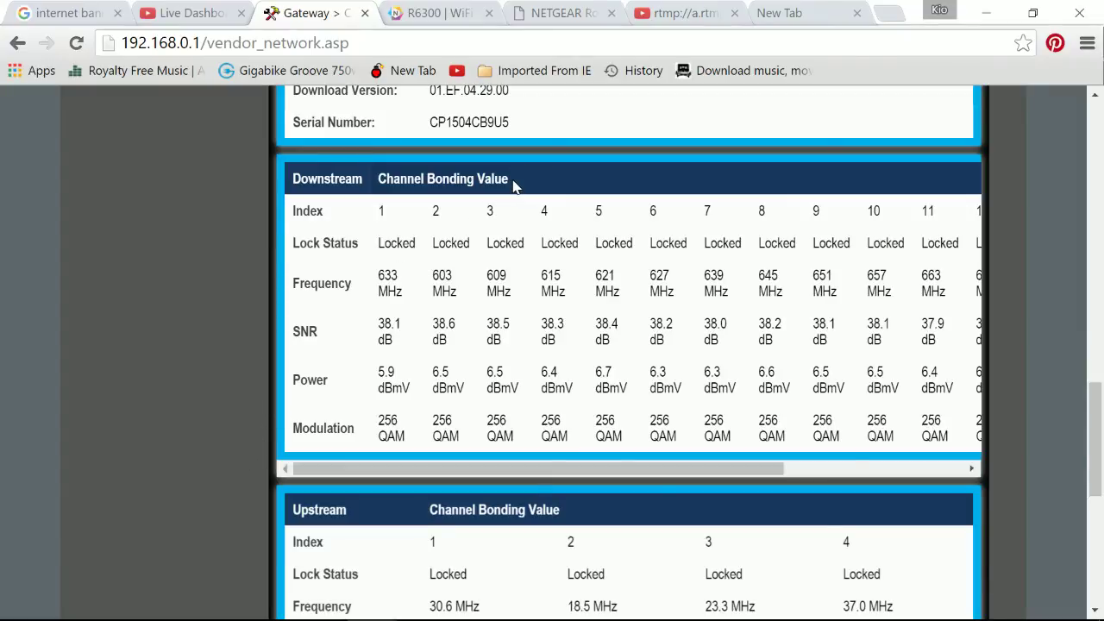
drag(515, 185, 440, 169)
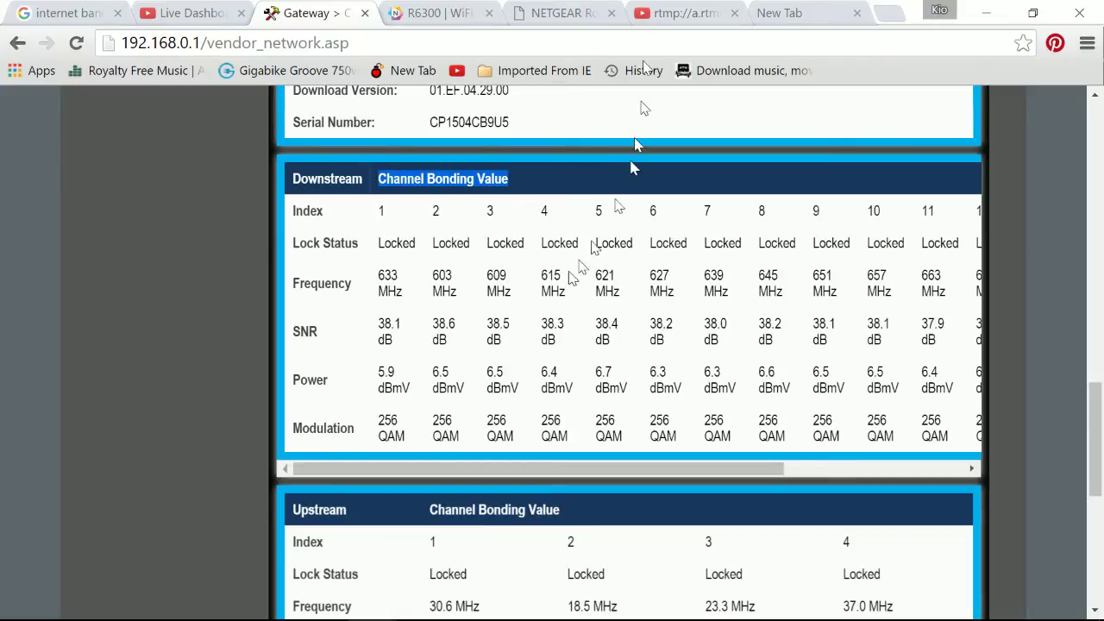
- Examine the Downstream channel bonding table across its full width, and return to its first channels
drag(393, 470, 315, 490)
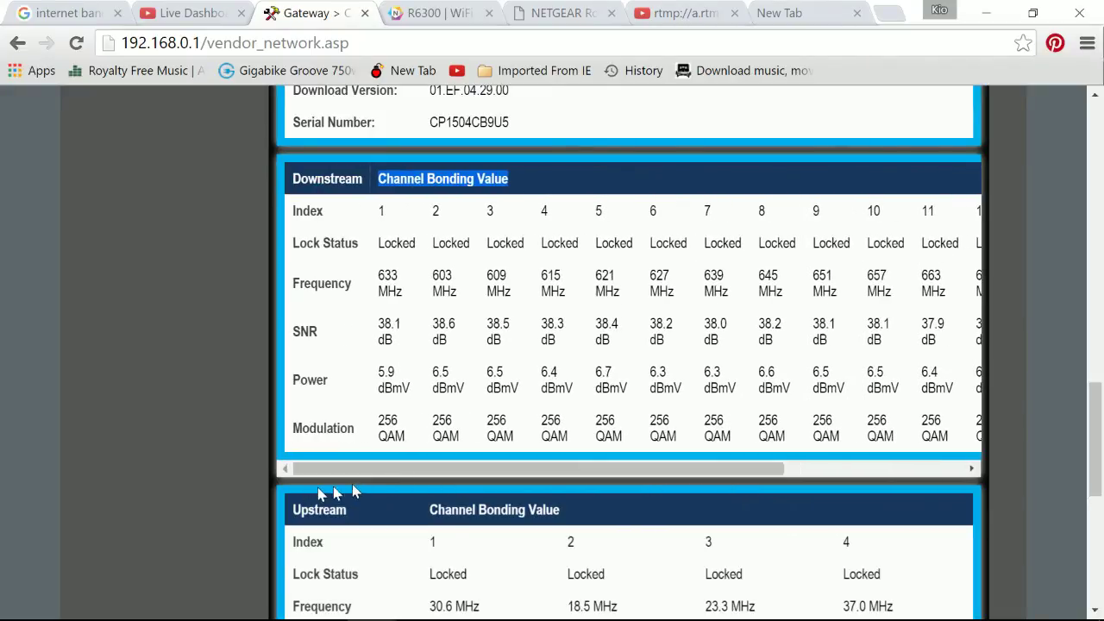
scroll(399, 414, down, 2)
scroll(401, 404, up, 2)
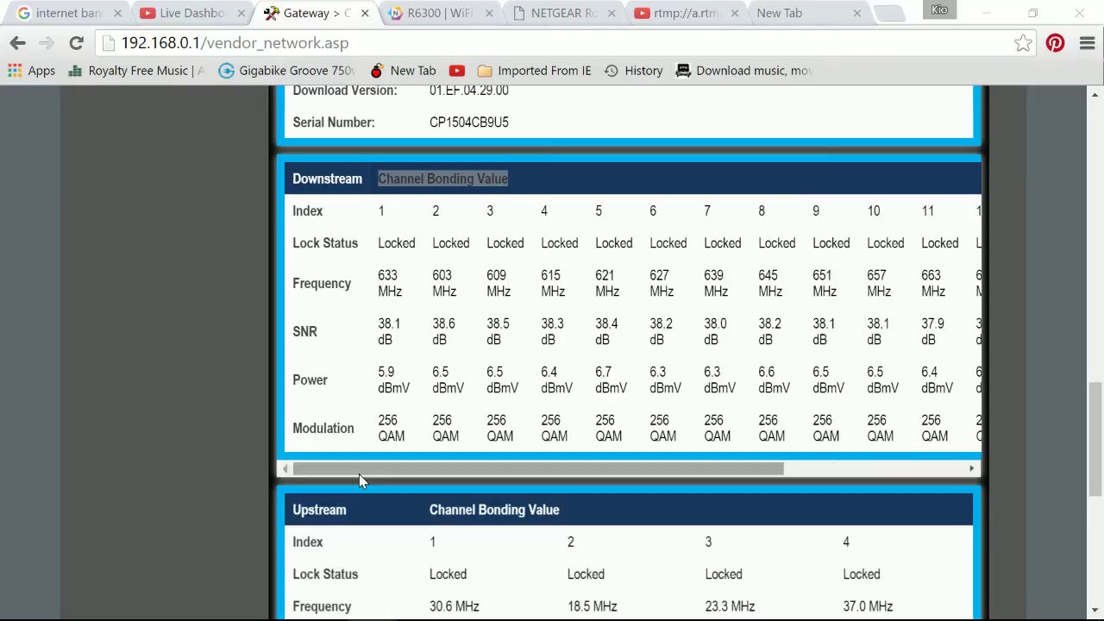
mouse_move(359, 473)
mouse_down()
mouse_move(724, 450)
mouse_move(267, 478)
mouse_move(483, 510)
mouse_move(358, 501)
mouse_move(348, 476)
mouse_up()
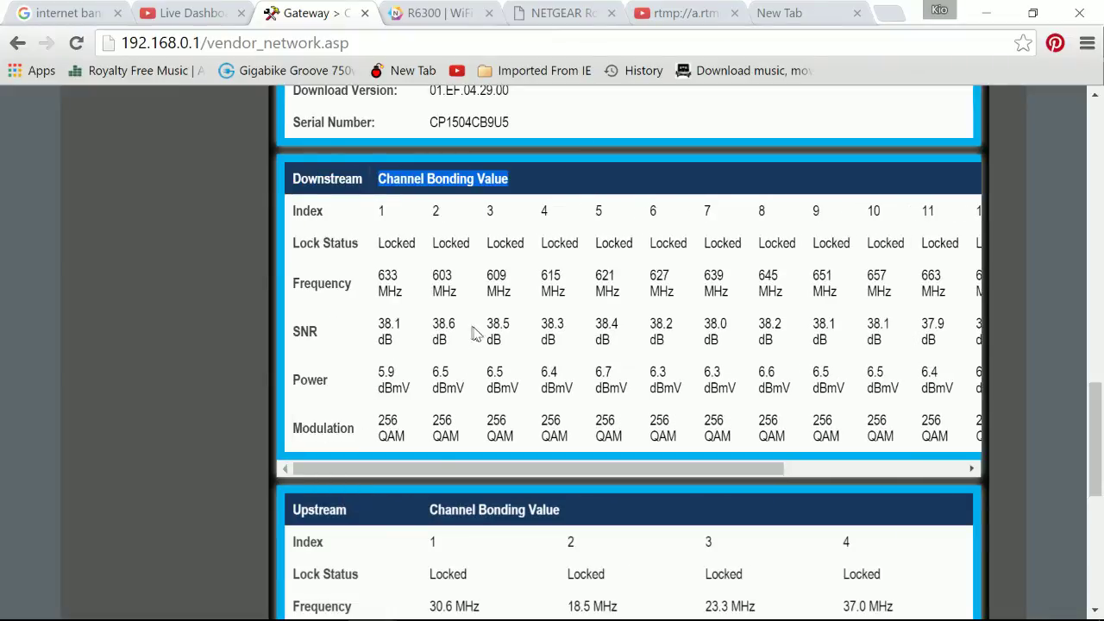
drag(431, 468, 776, 483)
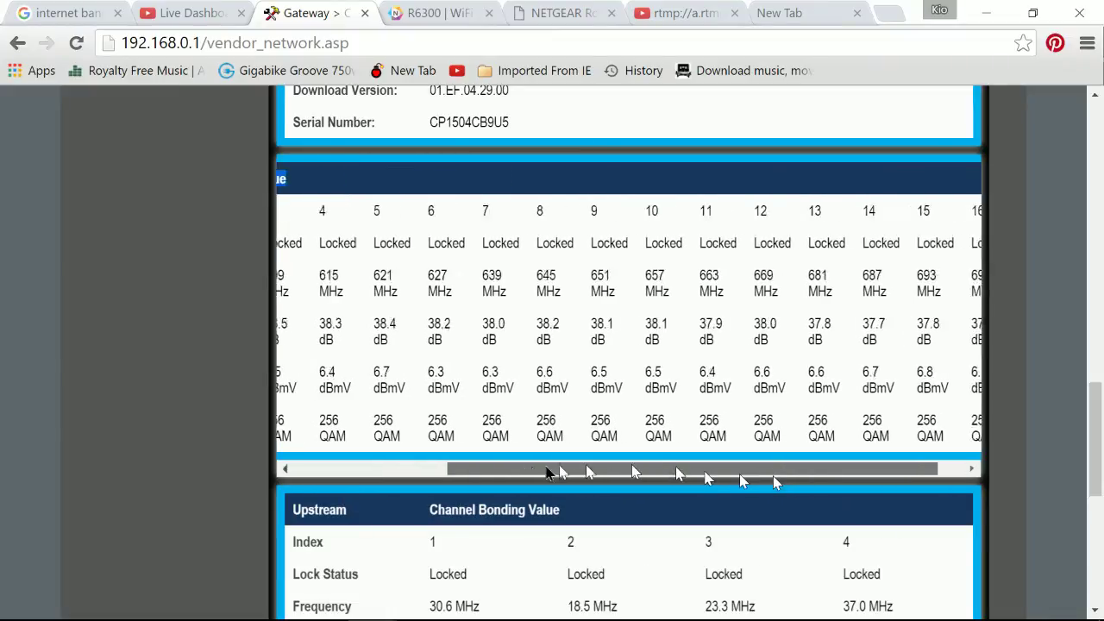
drag(546, 473, 362, 468)
- Compare the Upstream channel bonding table with the Downstream channels above it
scroll(130, 423, down, 2)
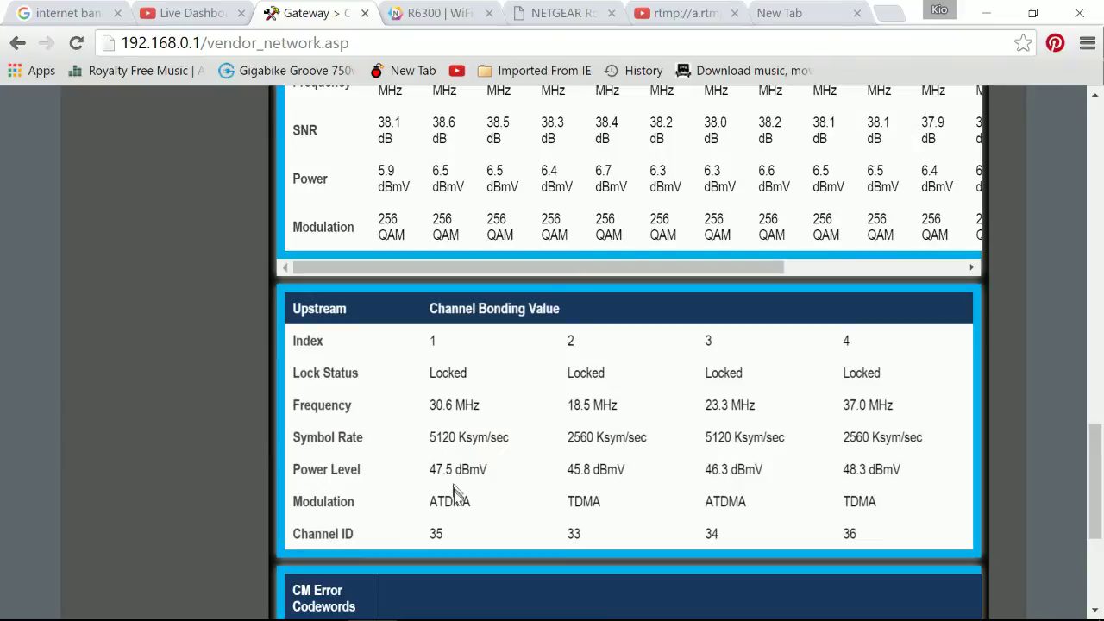
scroll(535, 499, up, 2)
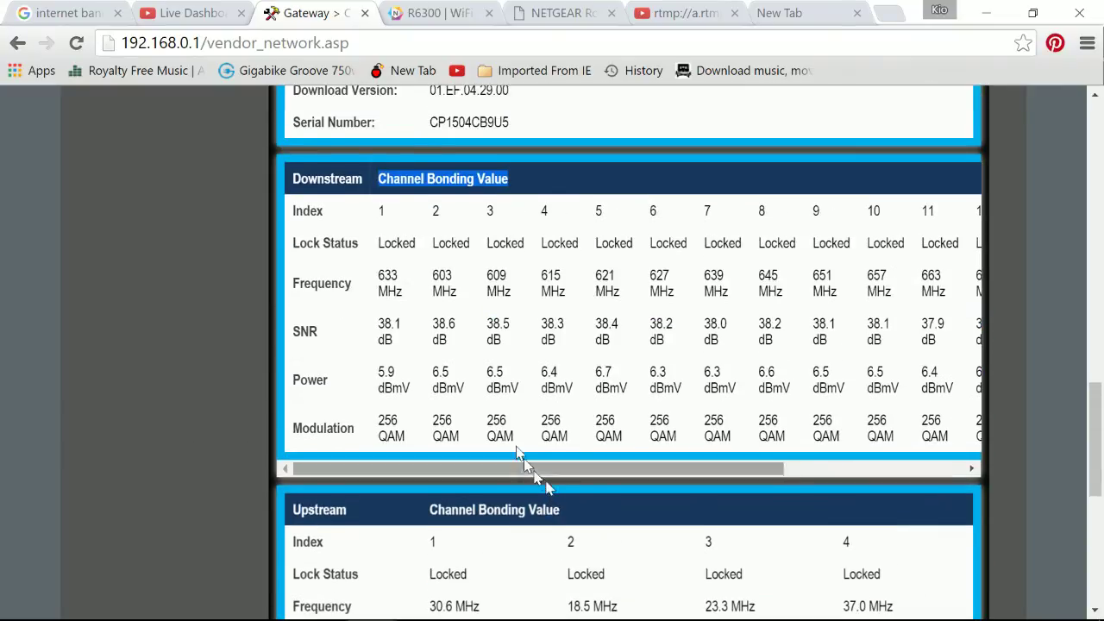
drag(415, 473, 348, 475)
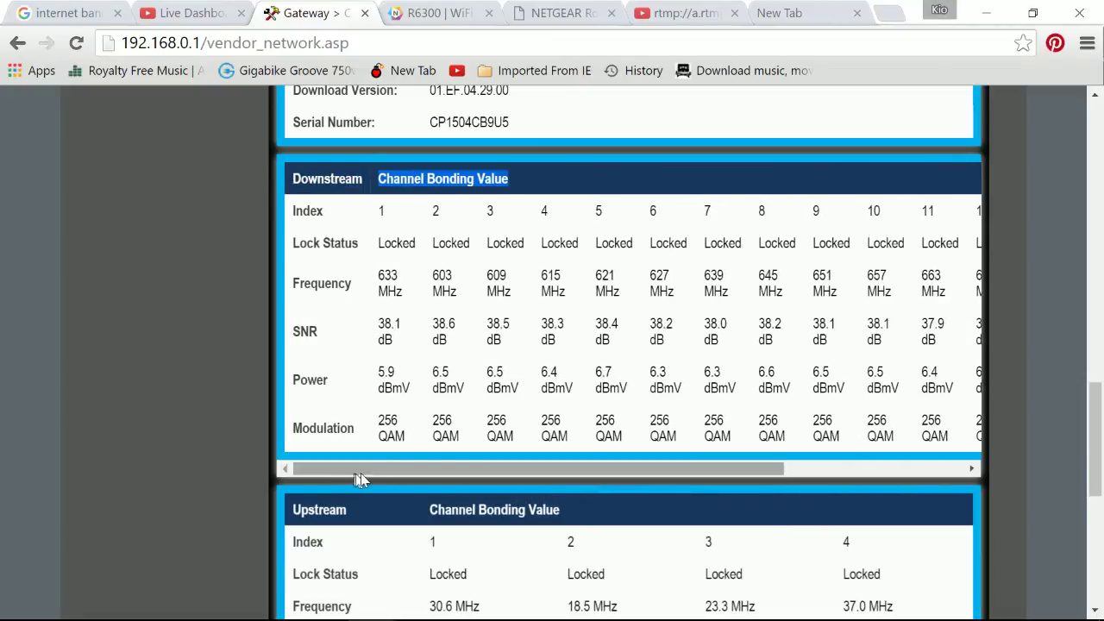
scroll(362, 475, down, 2)
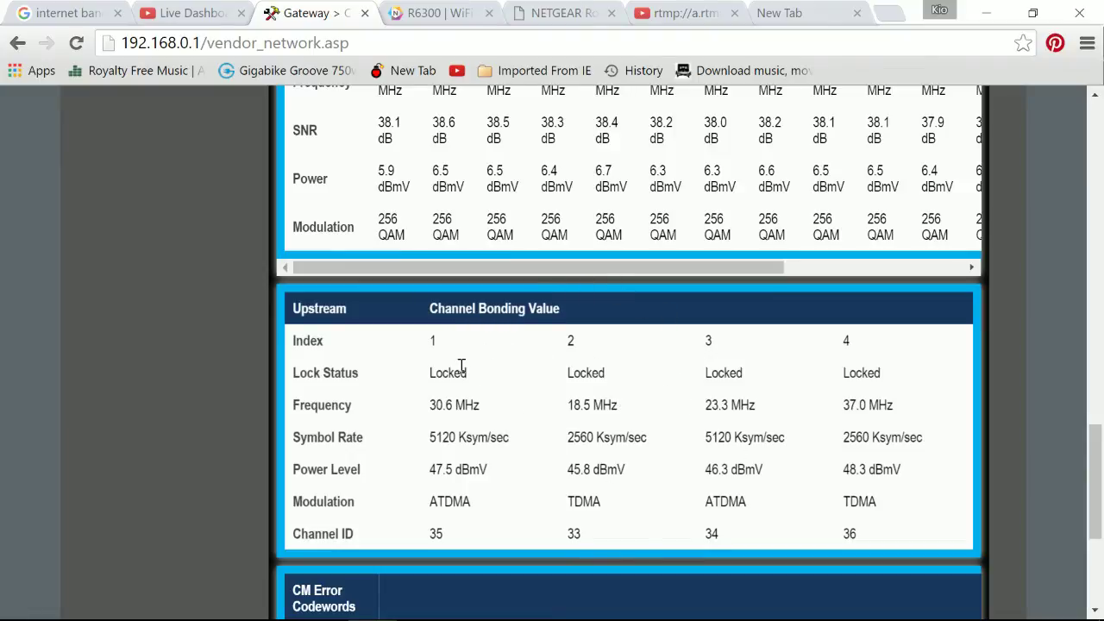
scroll(575, 466, up, 2)
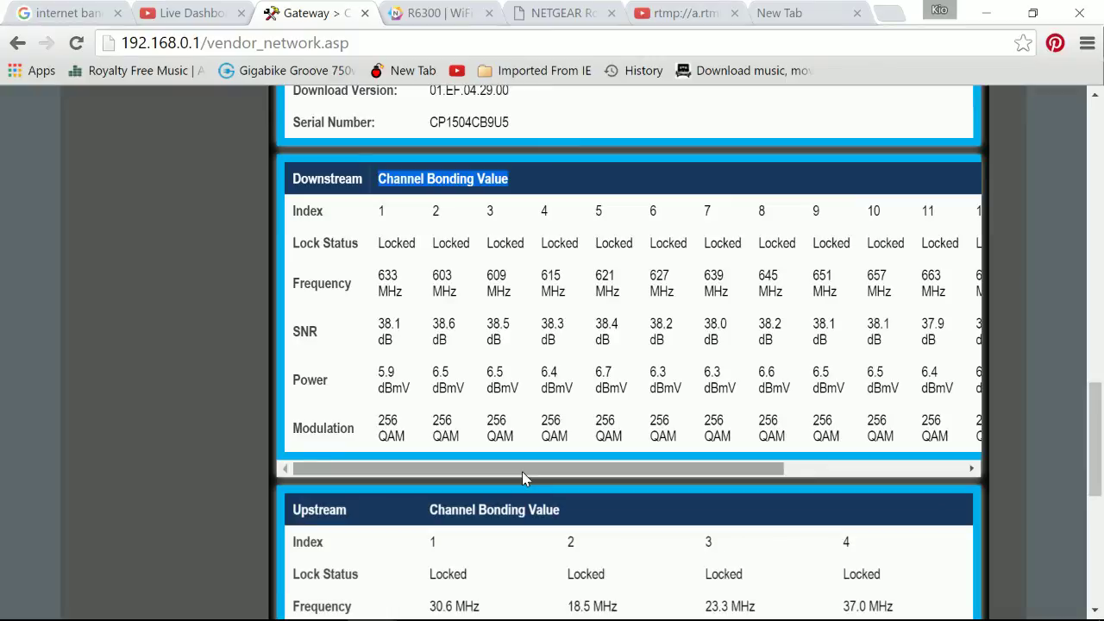
drag(522, 470, 419, 473)
drag(479, 476, 359, 474)
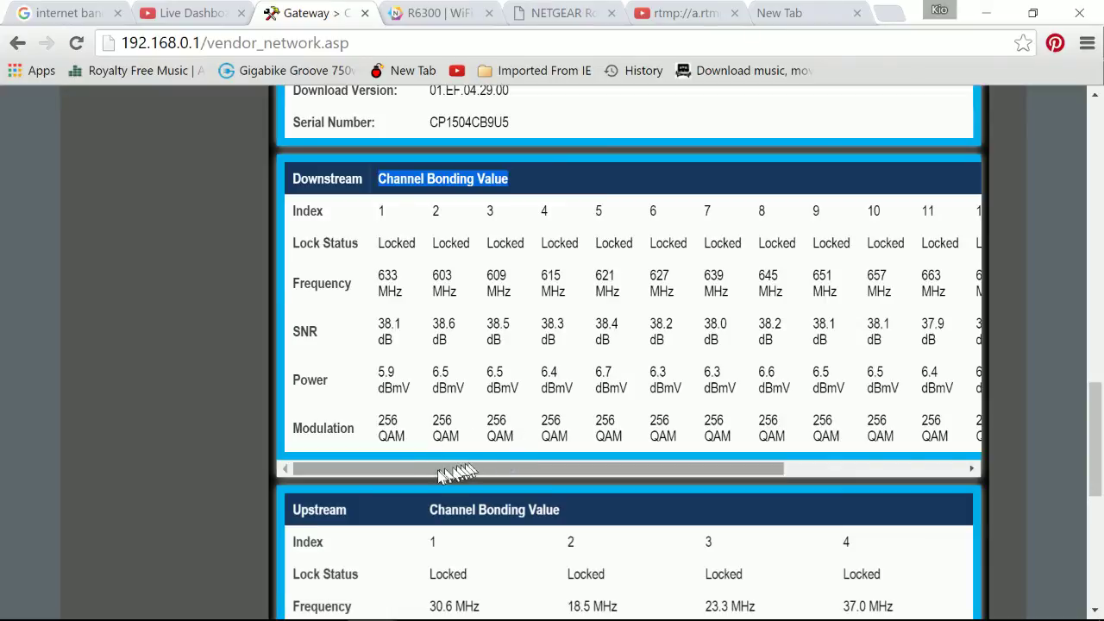
- Examine the Upstream channel bonding values down to the Channel ID row, and return to the Downstream table
mouse_move(440, 473)
mouse_down()
mouse_move(707, 482)
mouse_move(429, 461)
mouse_up()
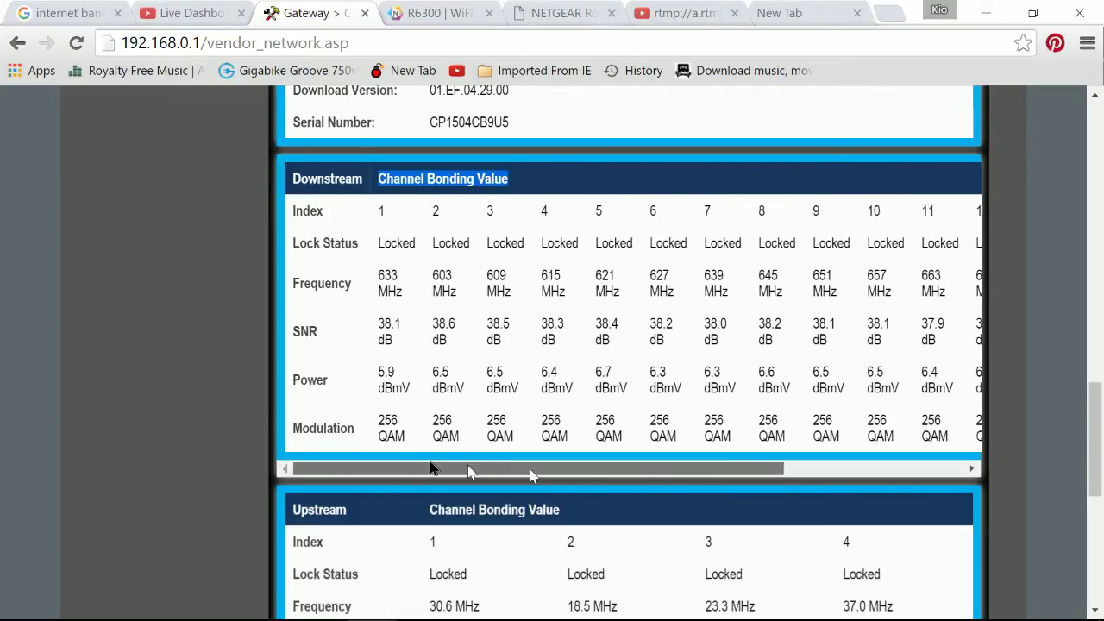
scroll(647, 370, down, 2)
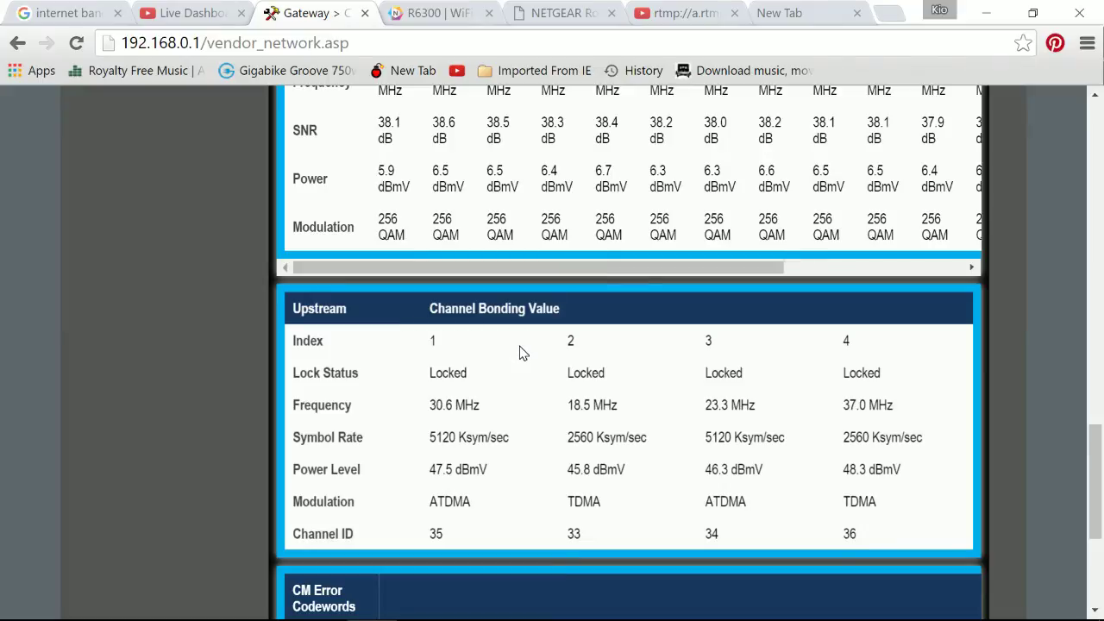
scroll(651, 320, up, 3)
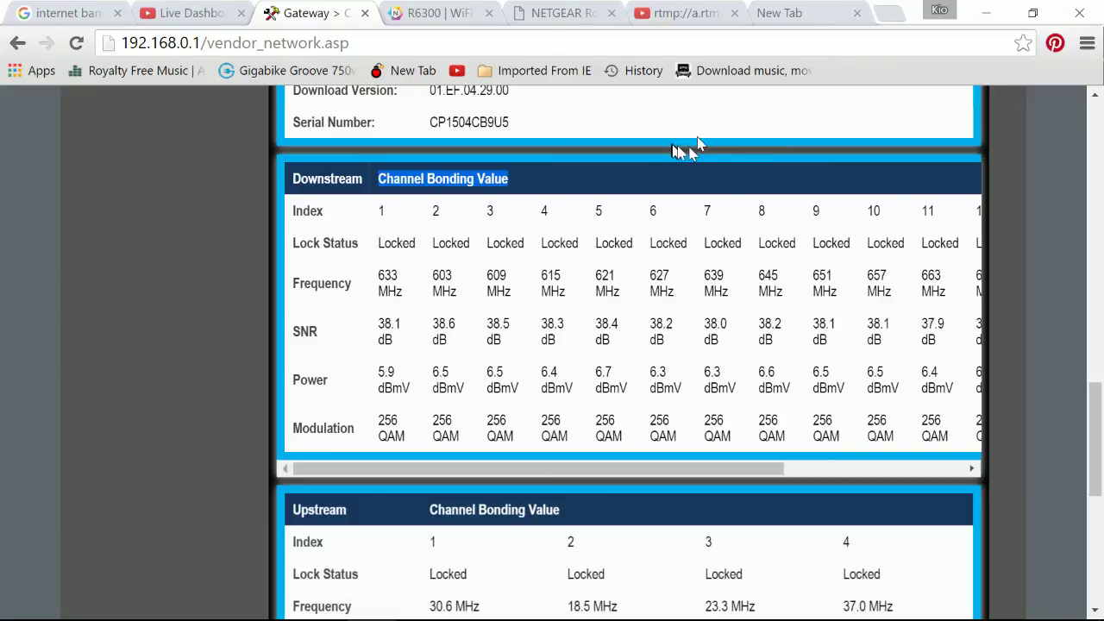
- Open speakeasy.net in the empty browser tab
click(770, 19)
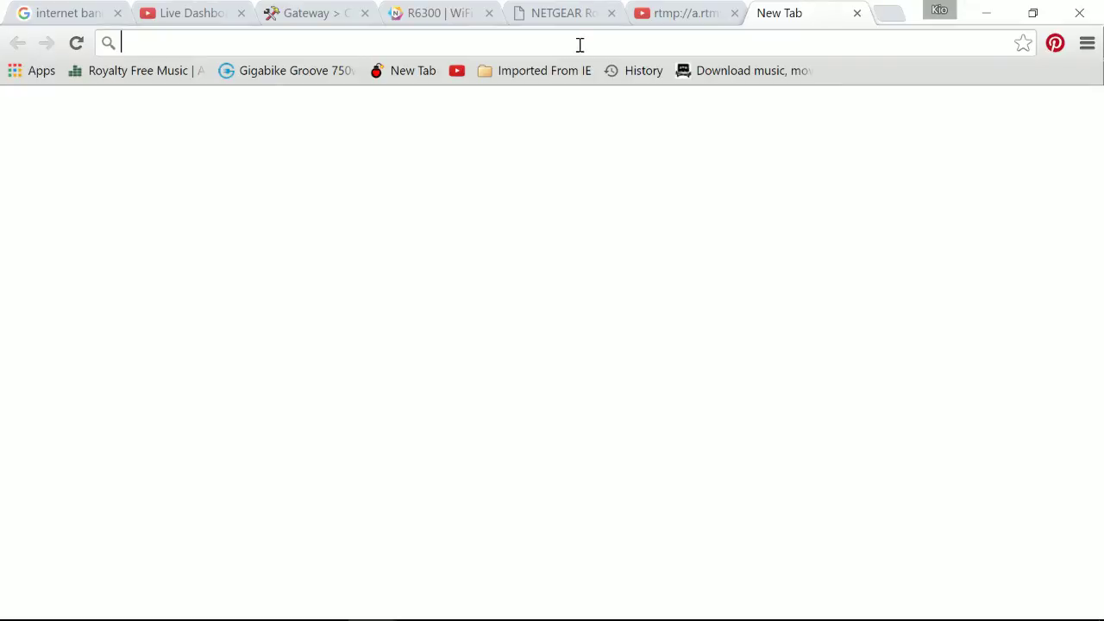
text(speakeasy)
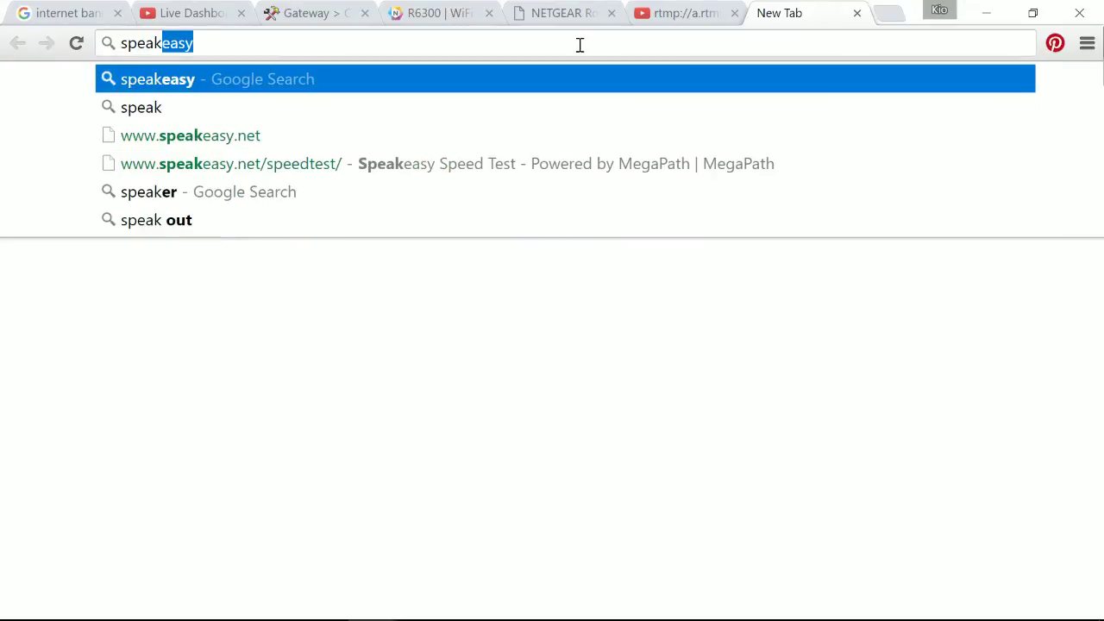
text(.ne)
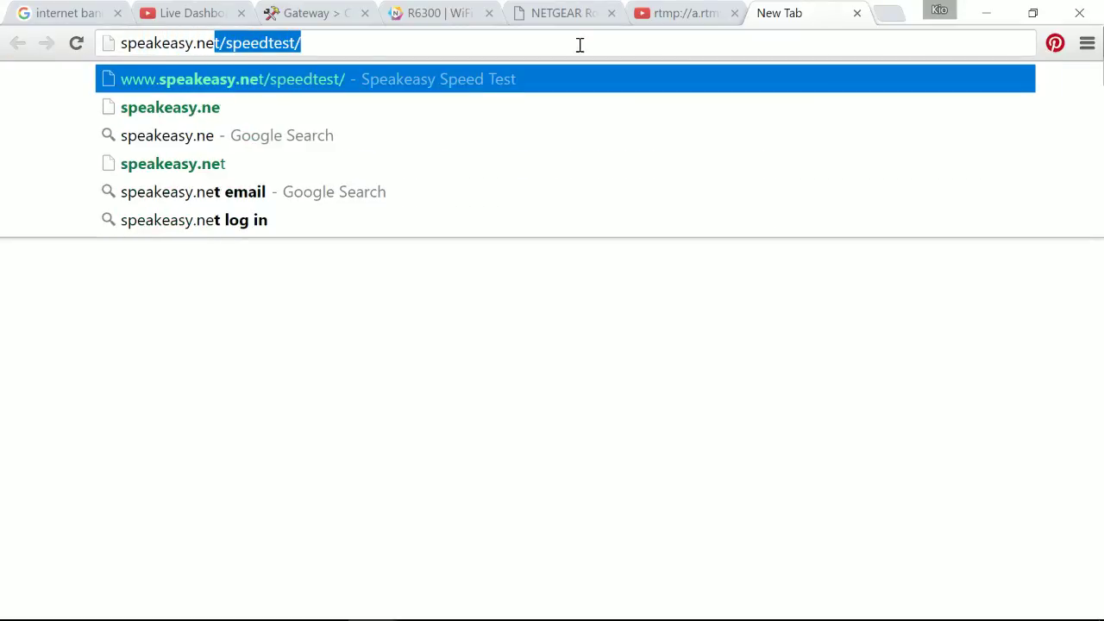
text(t.com)
key(BackSpace)
key(BackSpace)
key(BackSpace)
key(BackSpace)
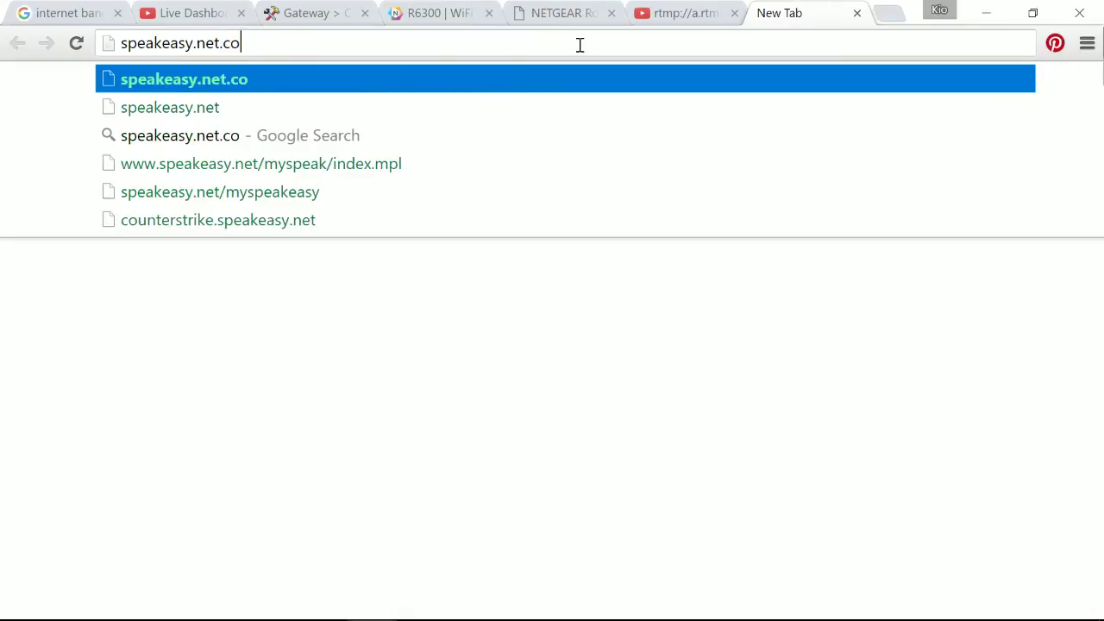
key(Return)
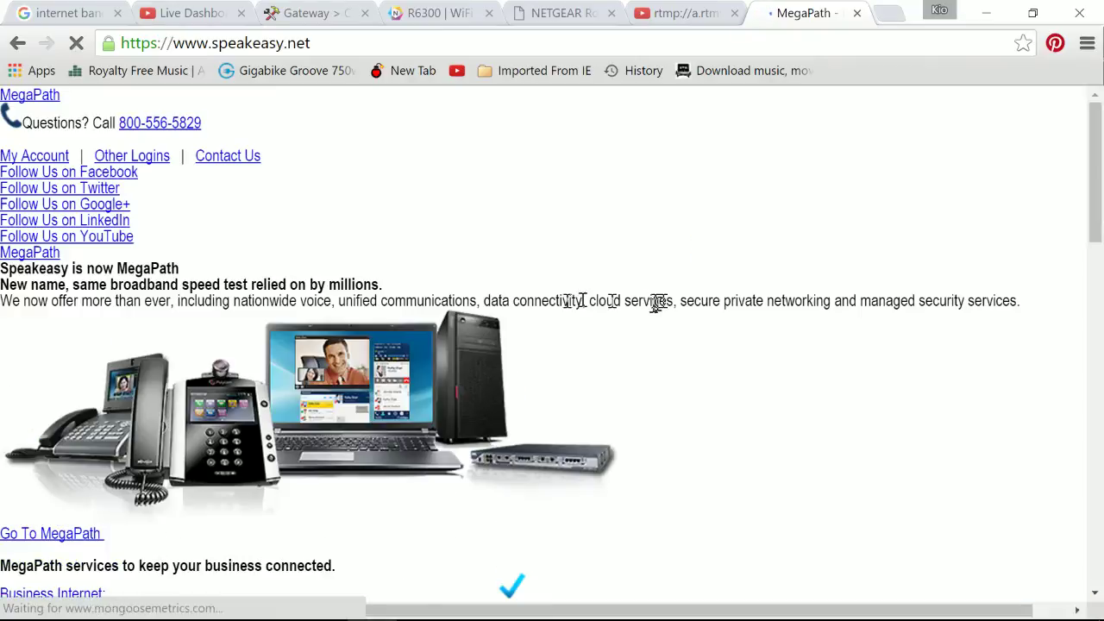
- Follow the MegaPath link to its main site and look through the home page for the speed test
click(33, 97)
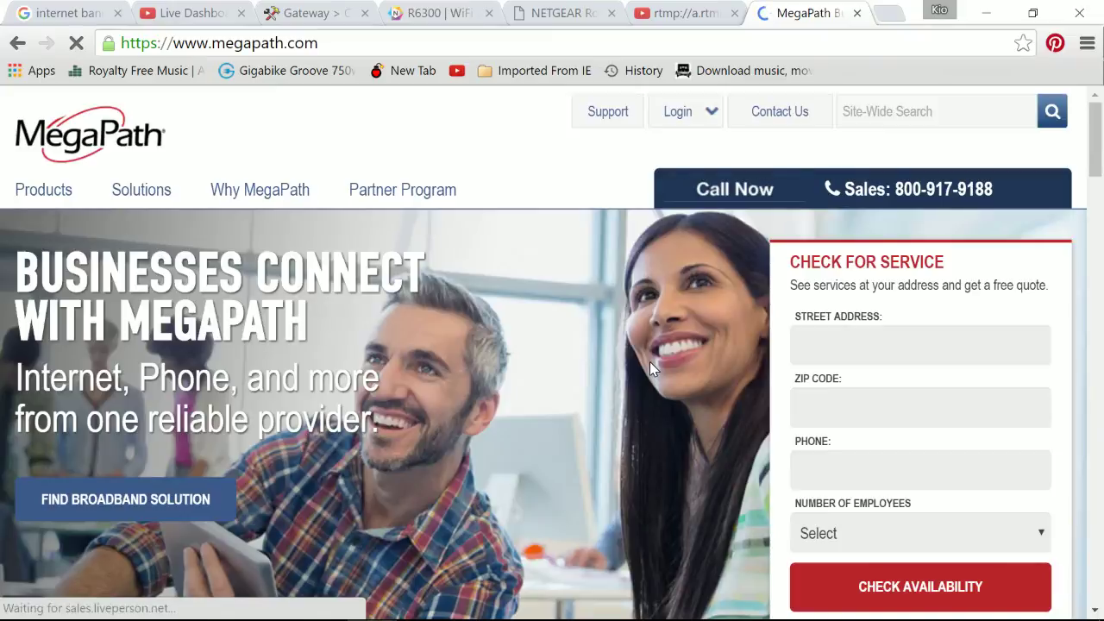
scroll(181, 205, down, 7)
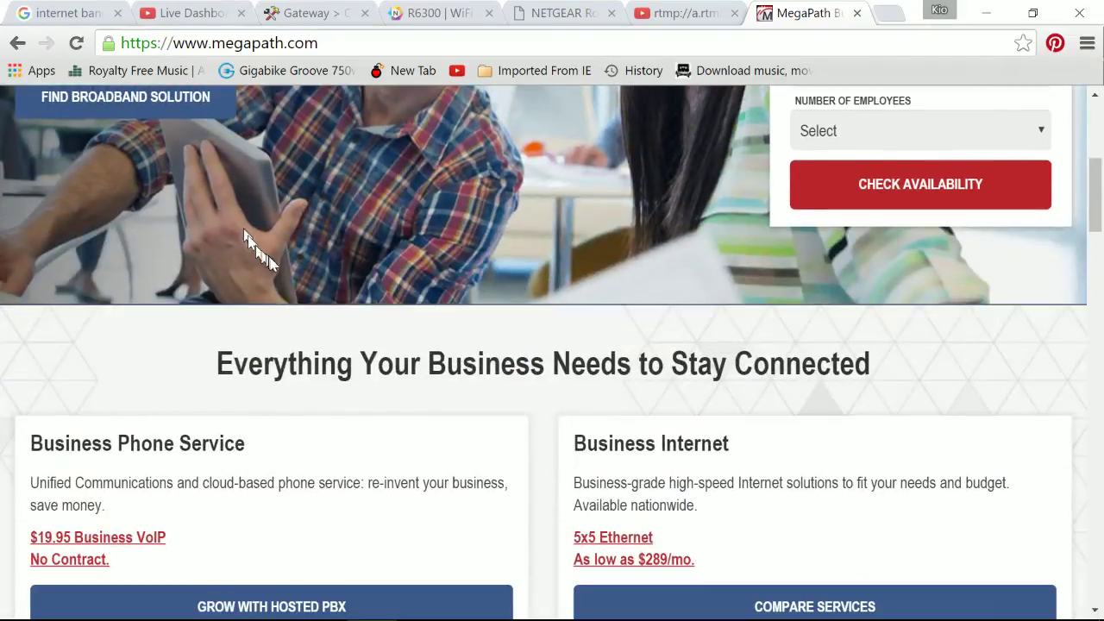
scroll(349, 370, down, 4)
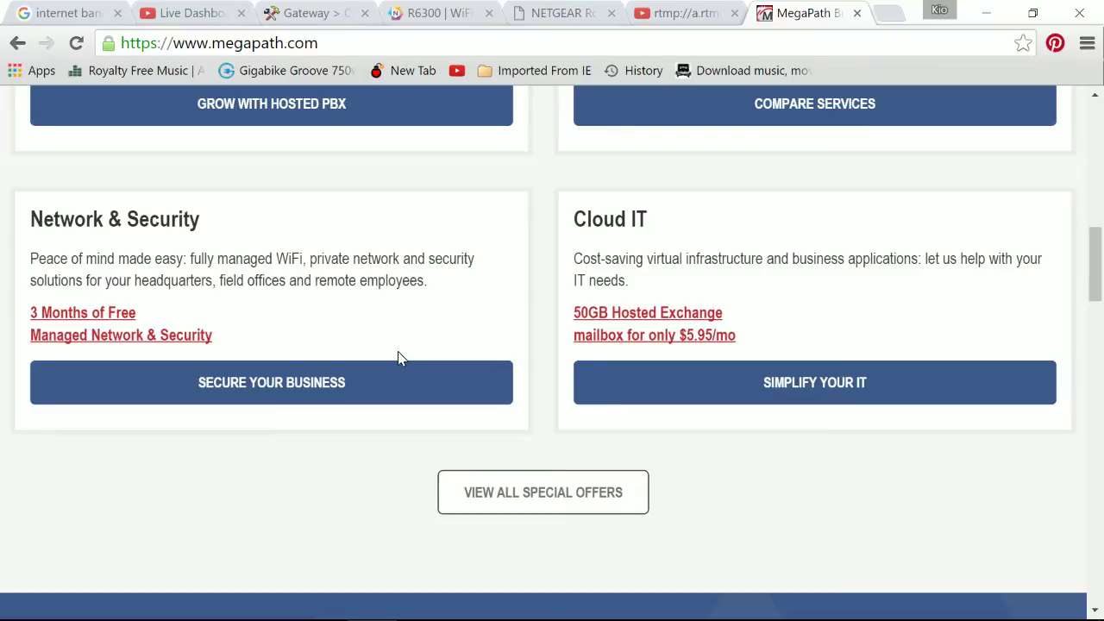
- Return to speakeasy.net and open its Speed Test page
click(380, 43)
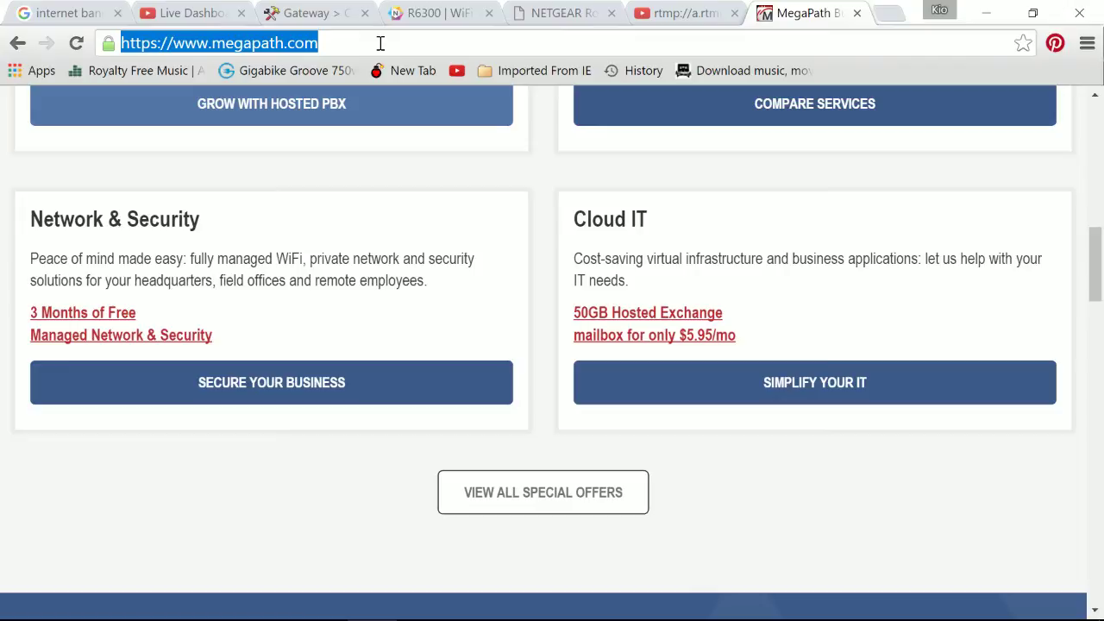
text(spe)
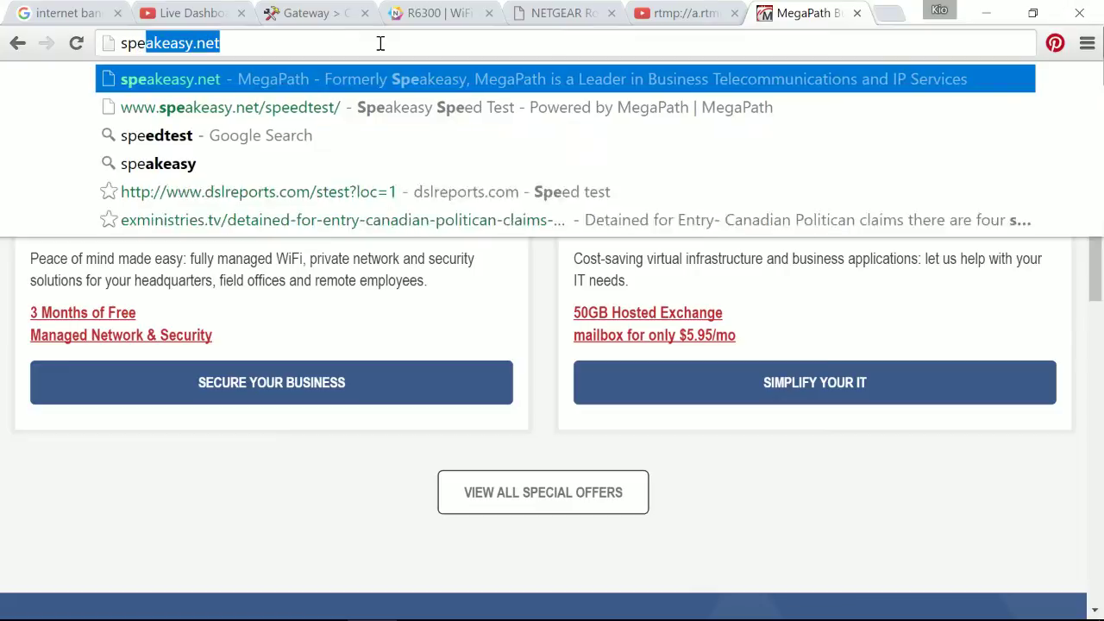
text(akeasy.net)
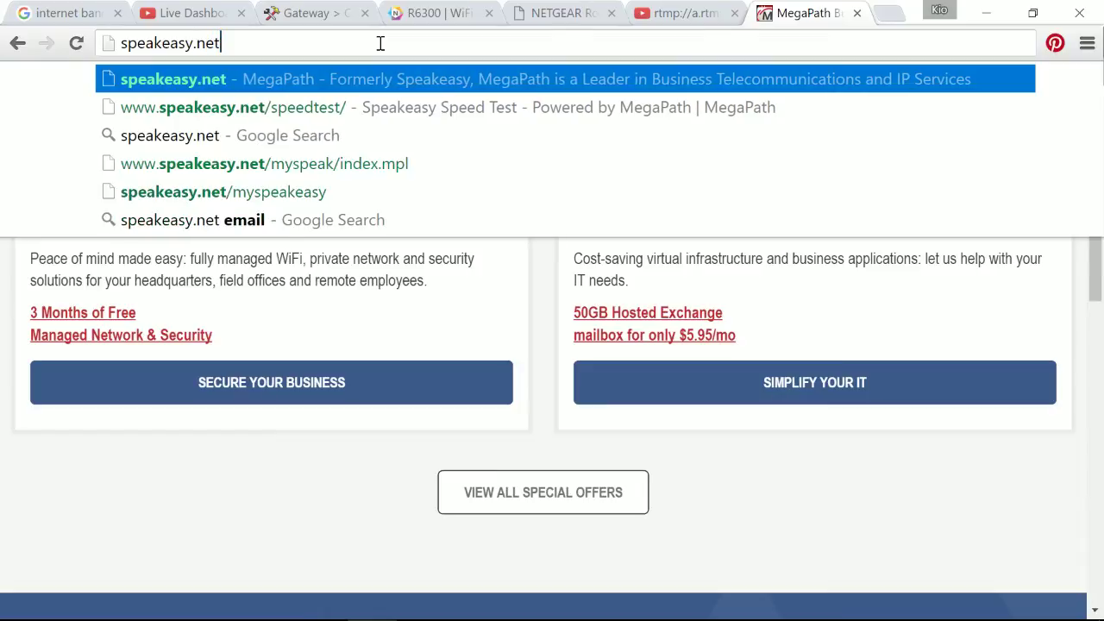
key(Return)
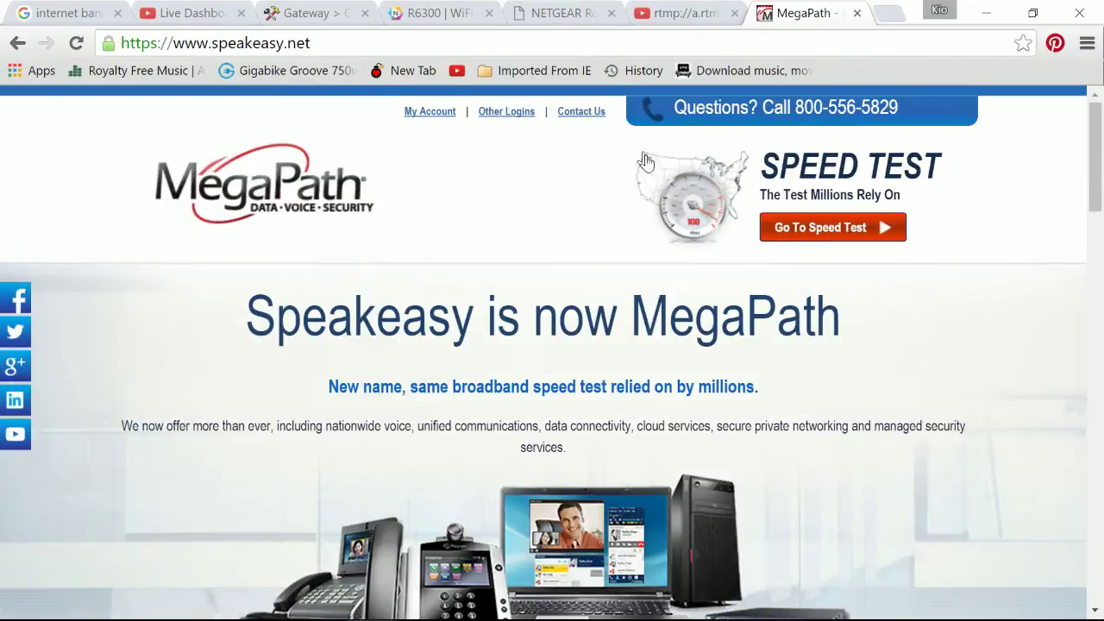
click(873, 231)
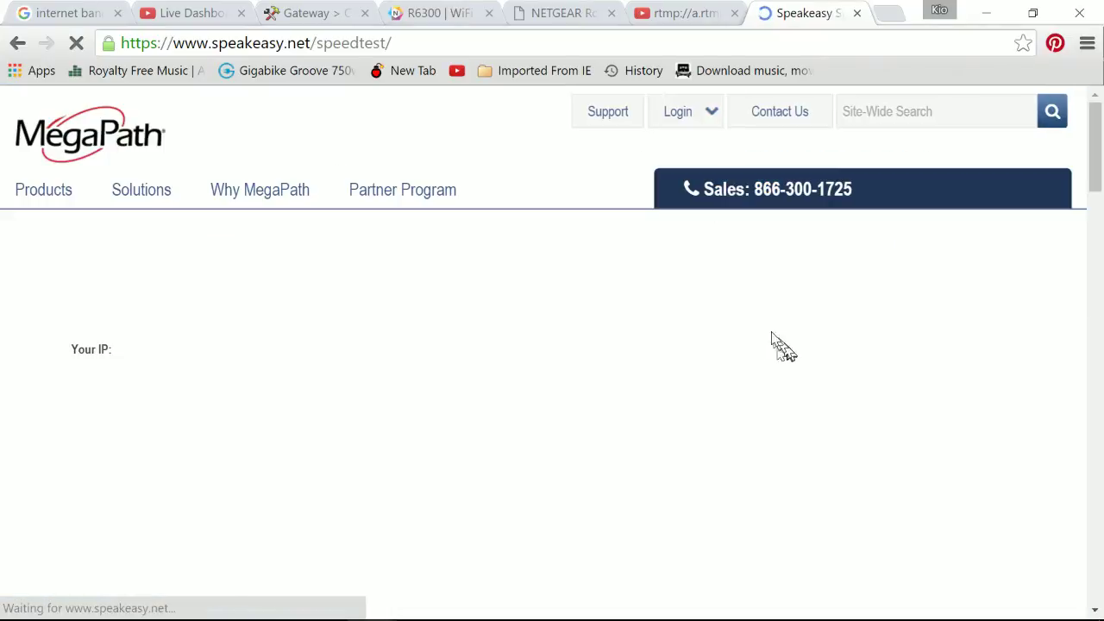